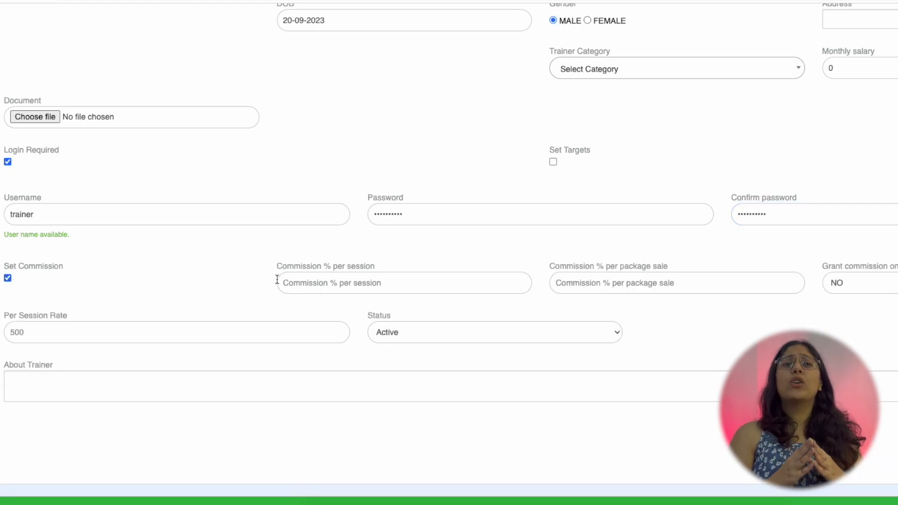
- Review the trainer's commission settings, keeping Grant commission on verification at NO
drag(274, 265, 380, 267)
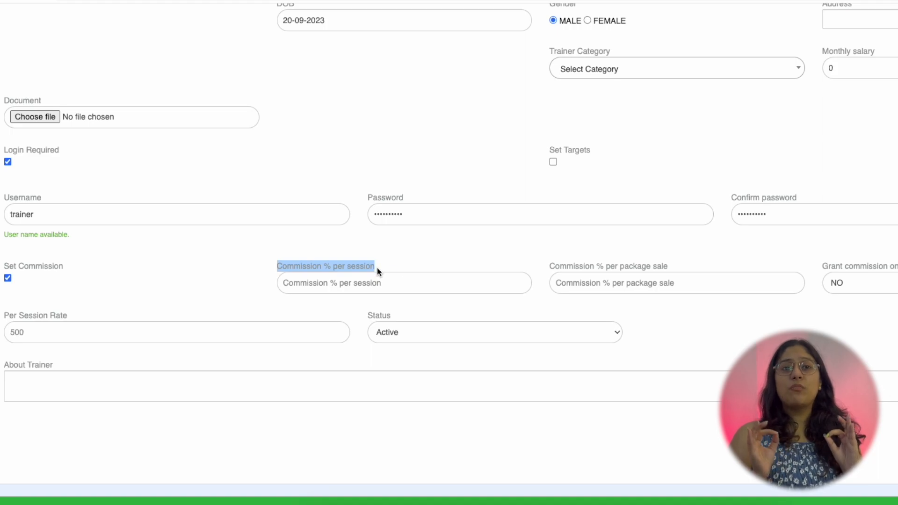
drag(527, 267, 670, 263)
click(749, 258)
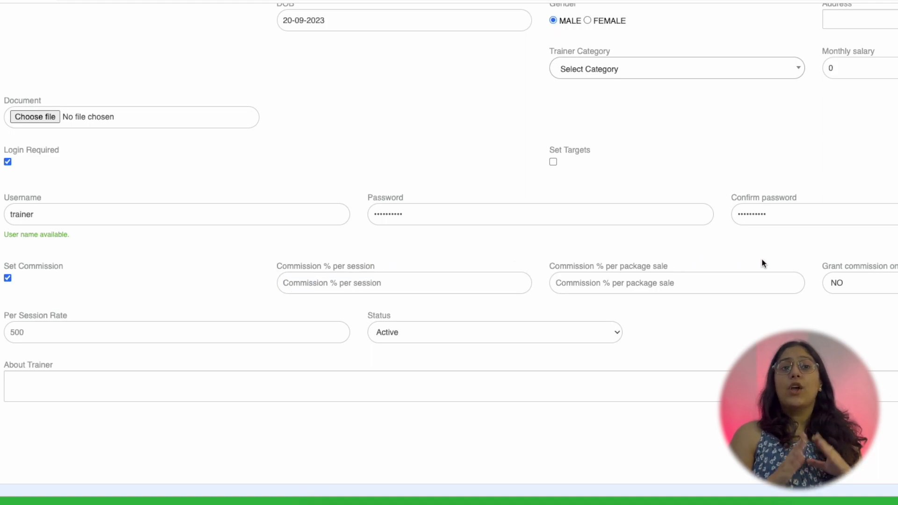
drag(808, 268, 893, 267)
click(889, 283)
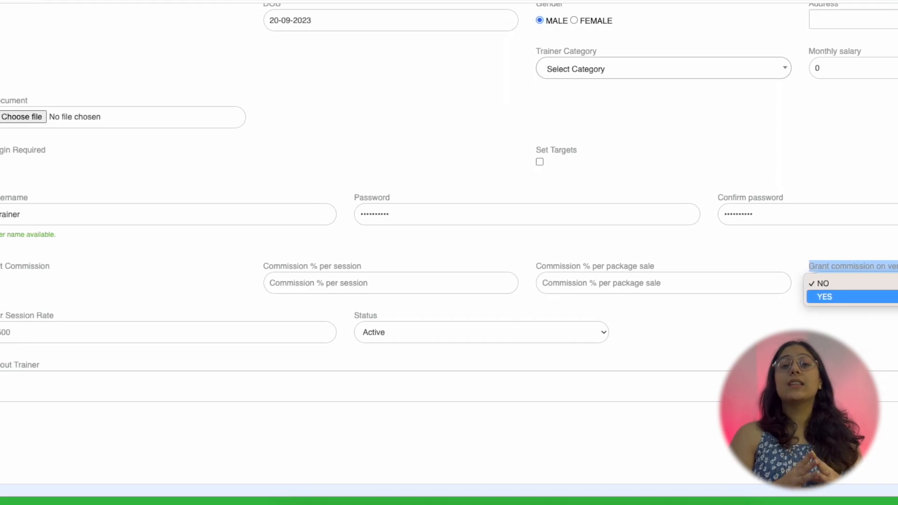
click(859, 331)
- Set the trainer's Per Session Rate to 100
click(47, 333)
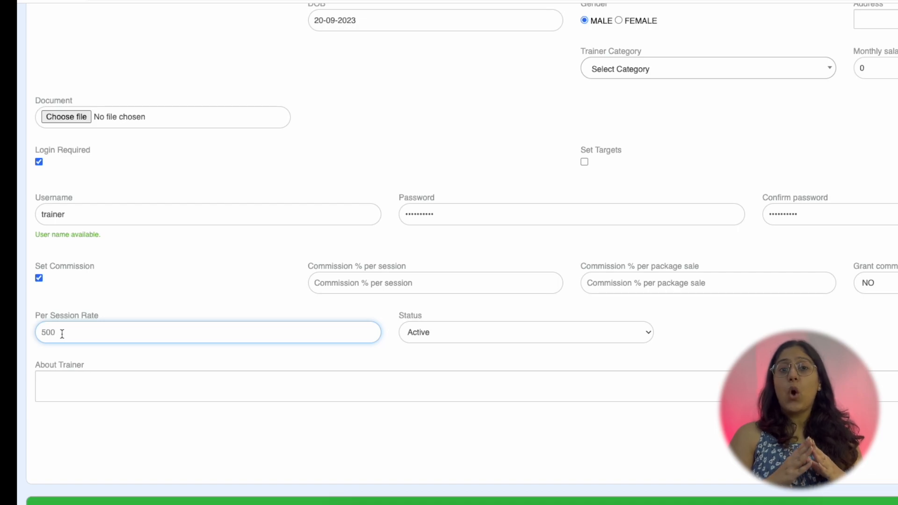
text(100)
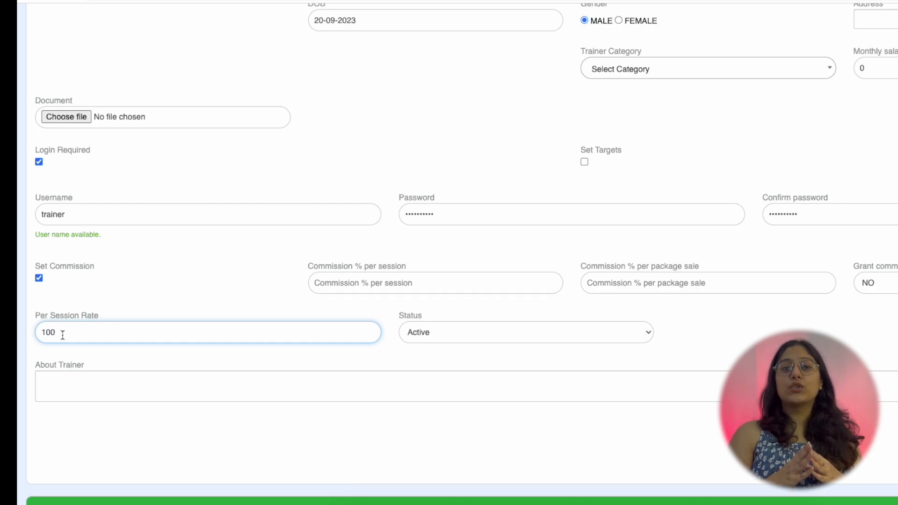
click(75, 385)
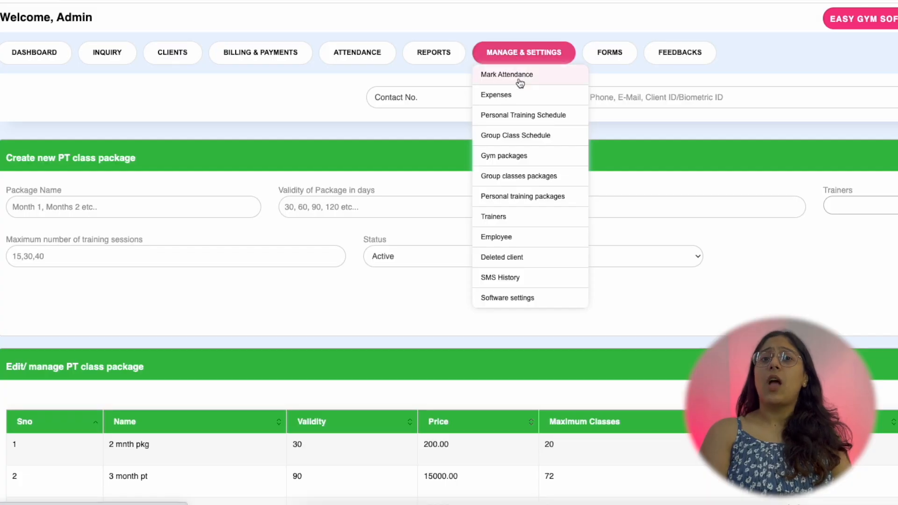
- Create a personal training package named 'PT package', valid 30 days, priced 100
click(517, 196)
click(34, 215)
text(PT package)
key(Tab)
text(30)
key(Tab)
text(100)
key(Tab)
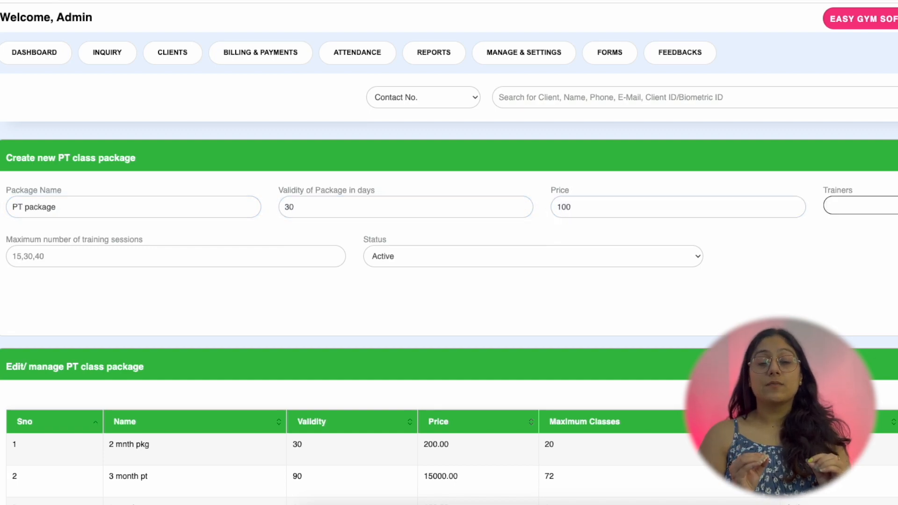
- Assign two trainers, set maximum sessions to 15, and keep the status Active
click(827, 206)
text(tr)
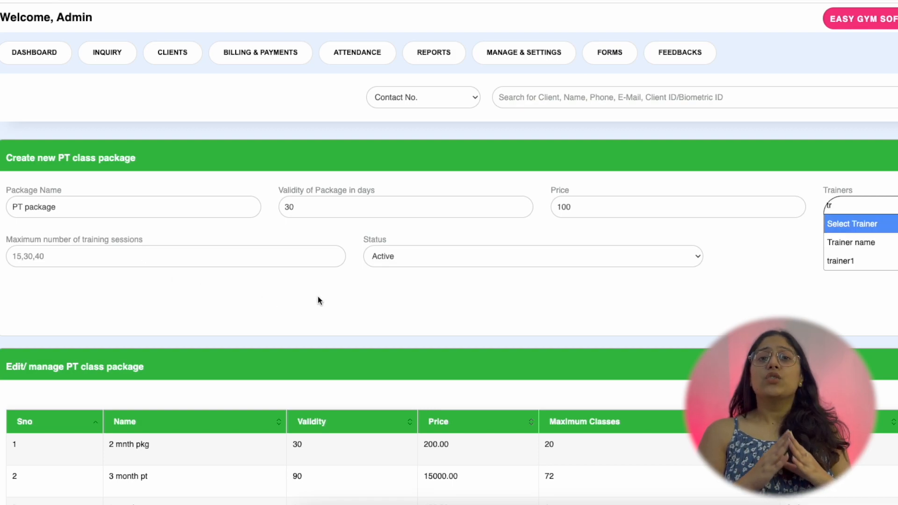
click(850, 242)
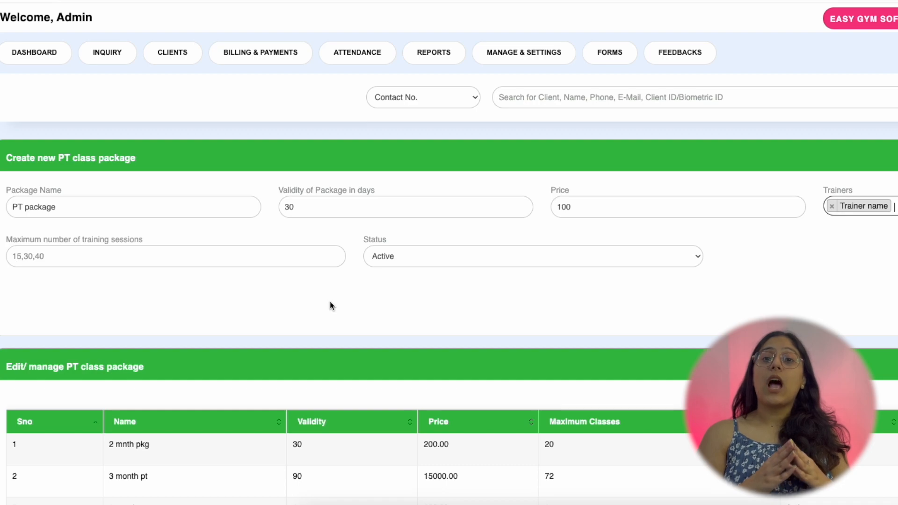
click(879, 206)
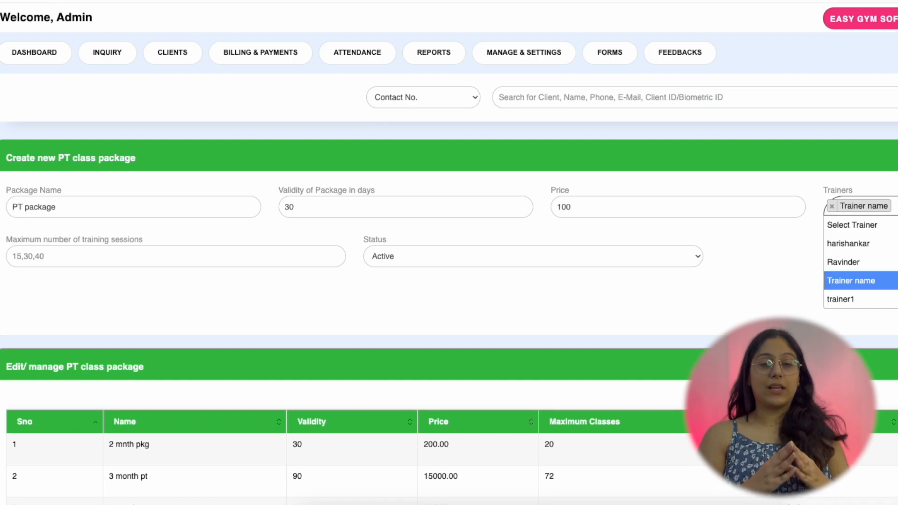
click(795, 261)
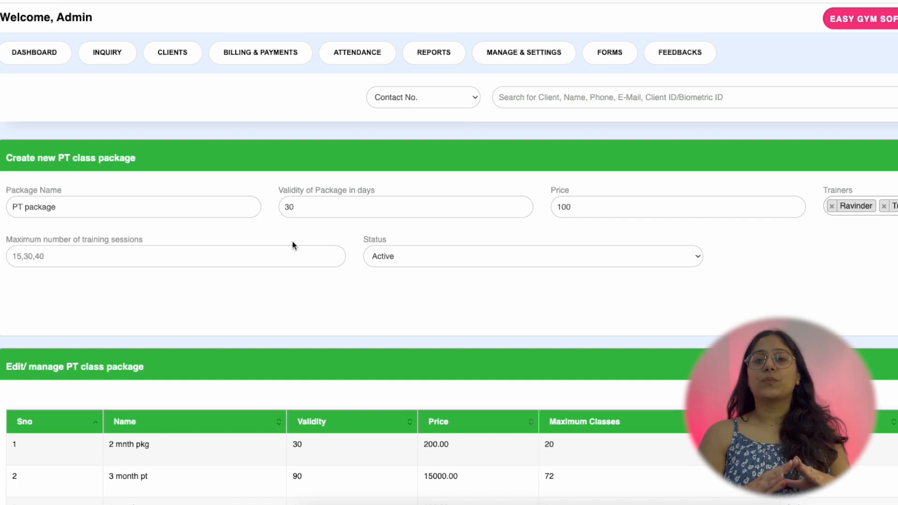
click(296, 253)
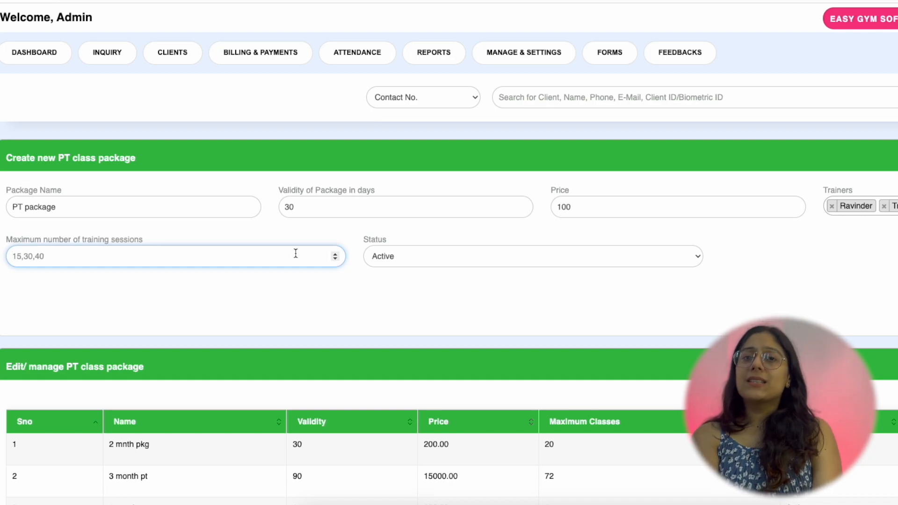
text(15)
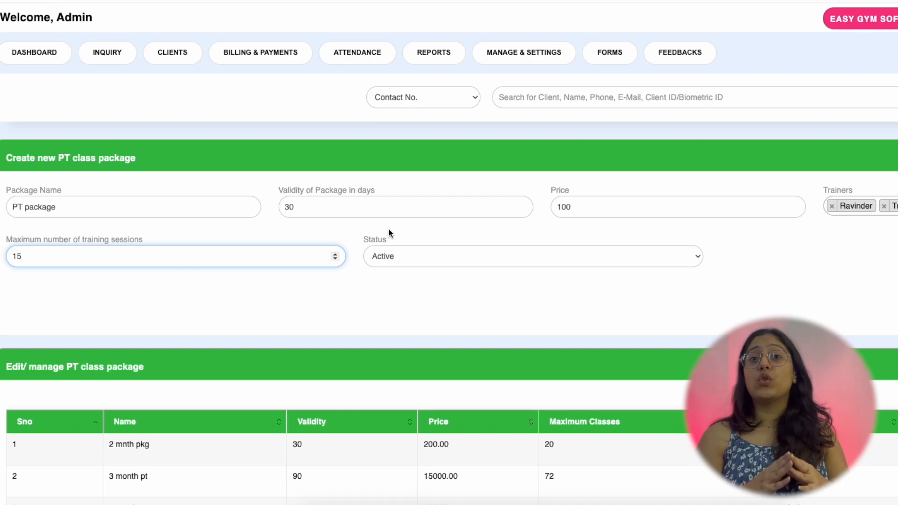
click(403, 261)
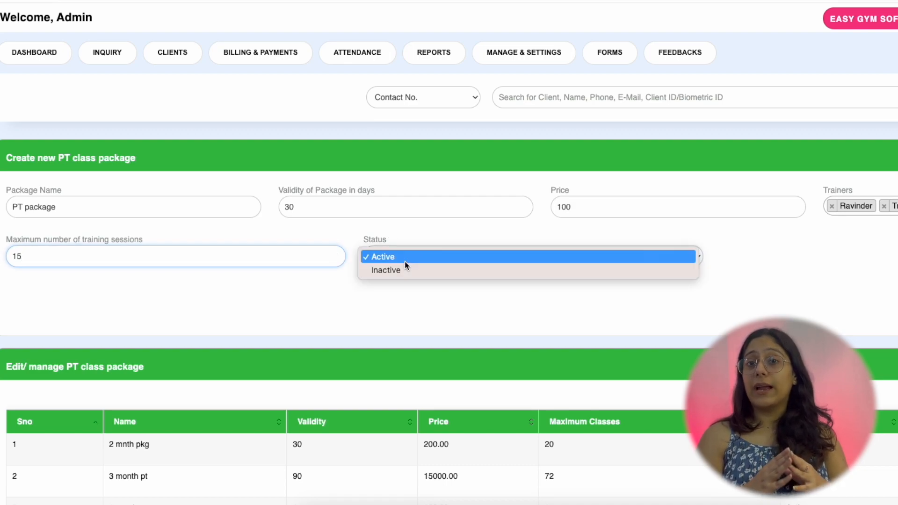
click(842, 260)
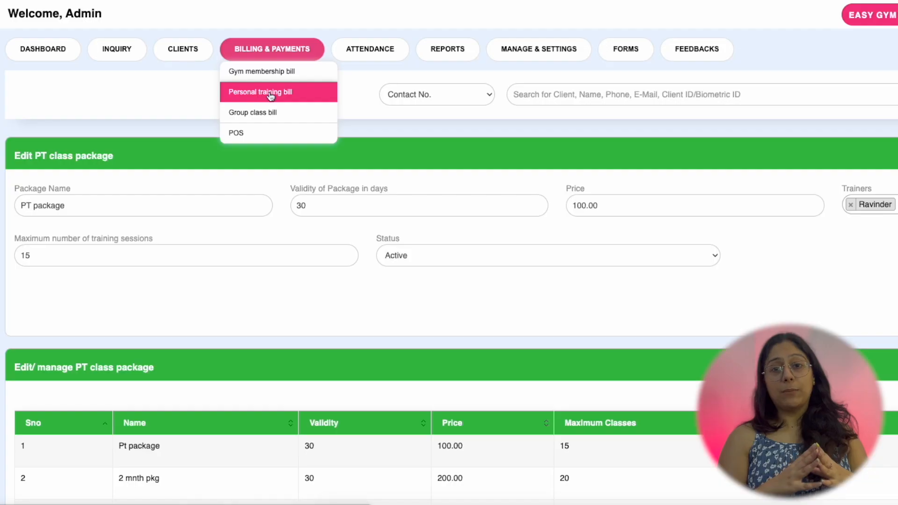
- Open a new Personal training bill and review its invoice ID, invoice date and member ID
click(272, 92)
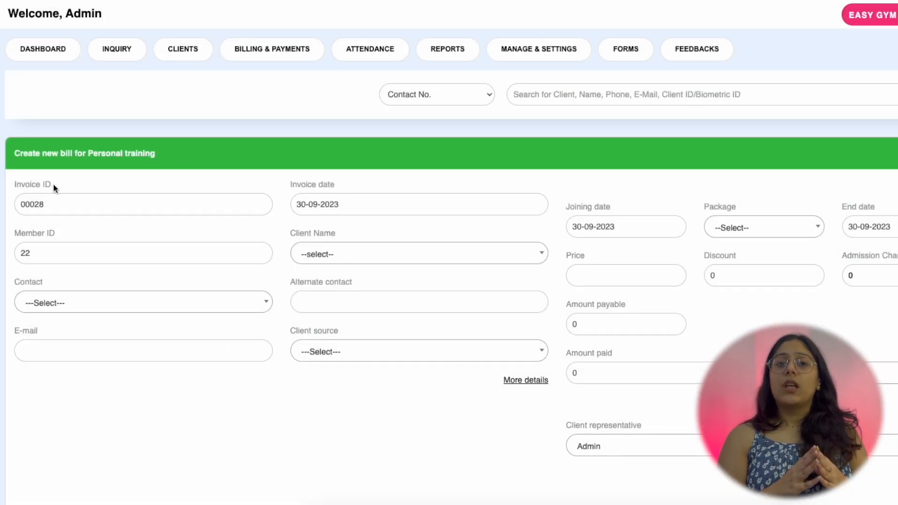
drag(55, 184, 15, 186)
drag(337, 184, 307, 184)
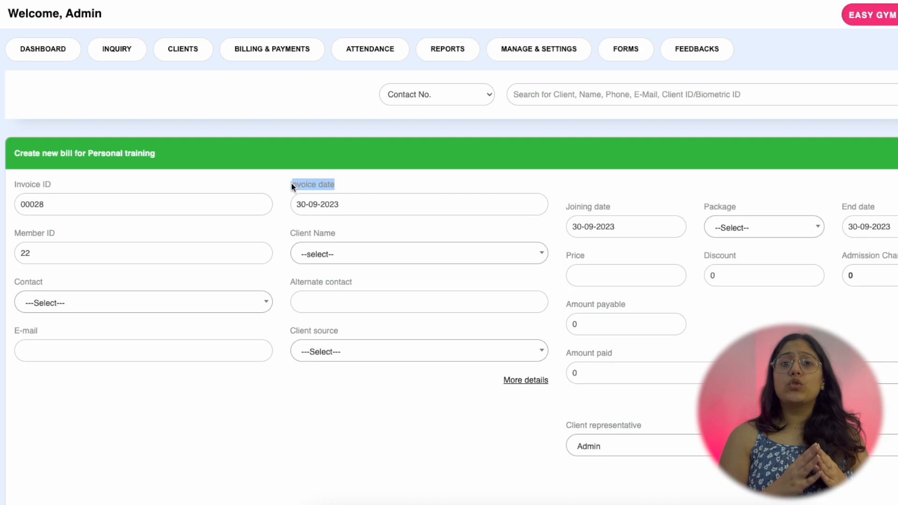
drag(55, 233, 21, 238)
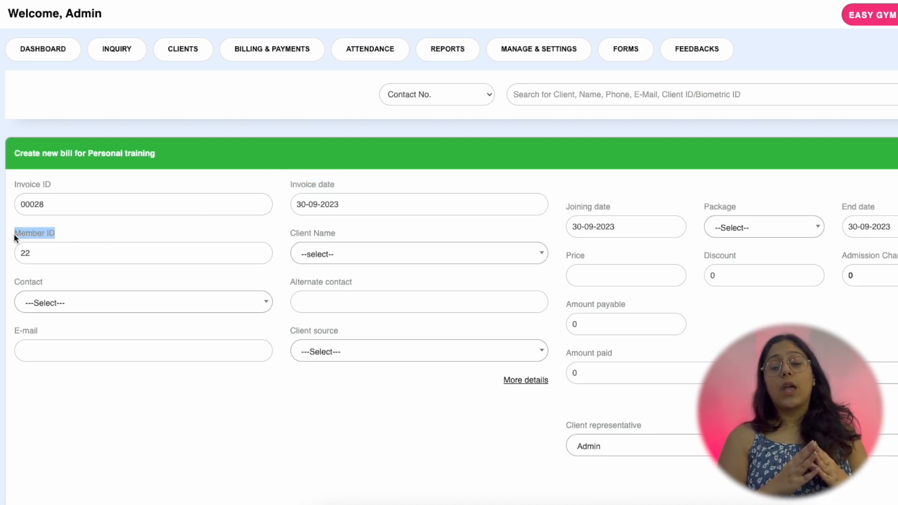
- Add a new client to the bill with their name, contact number and e-mail
click(348, 256)
click(364, 415)
click(374, 80)
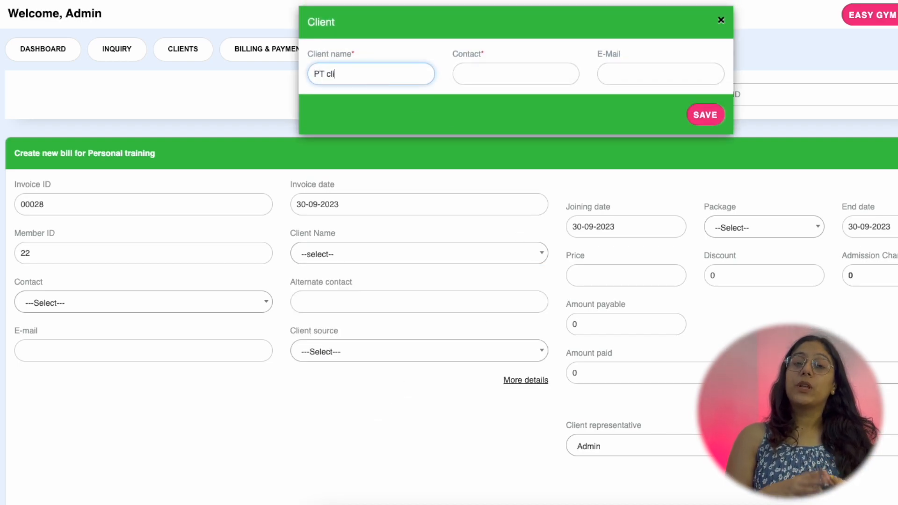
key(Tab)
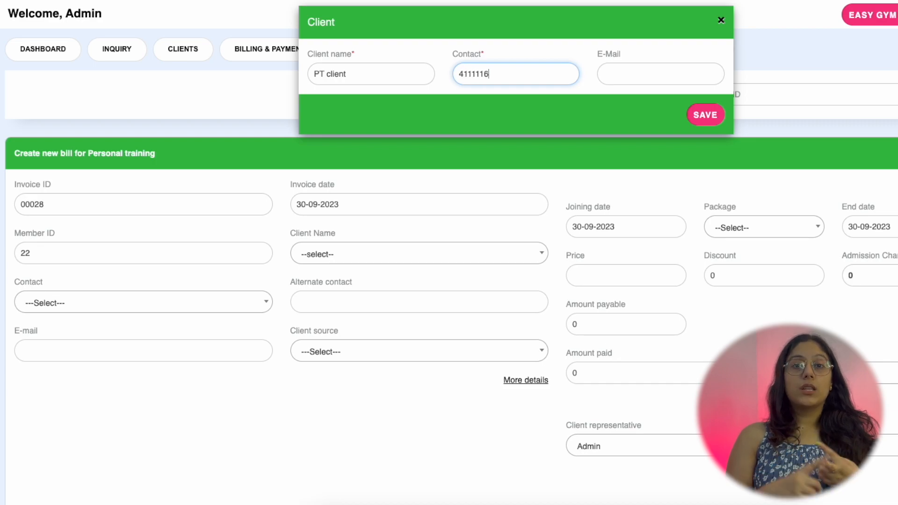
key(Tab)
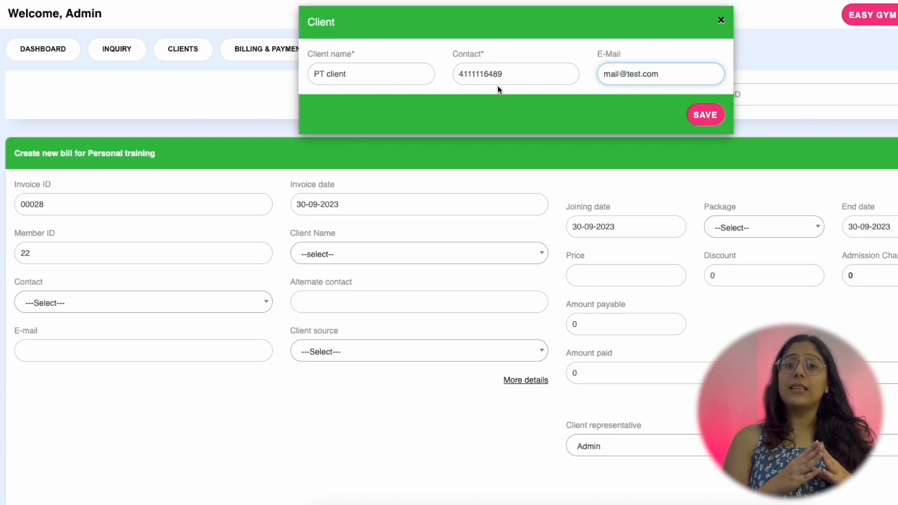
click(706, 115)
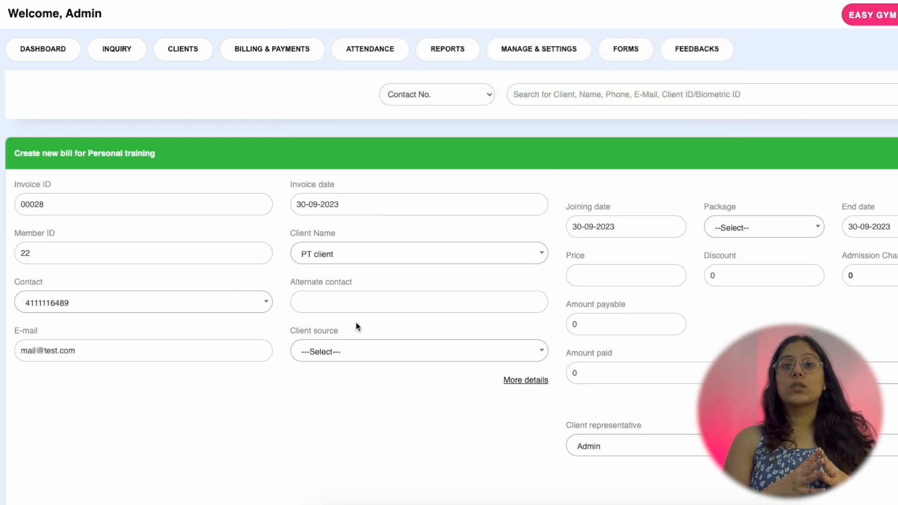
- Reveal the extra client details and check the birthday and anniversary calendars
click(381, 354)
click(381, 354)
click(510, 381)
scroll(122, 360, down, 2)
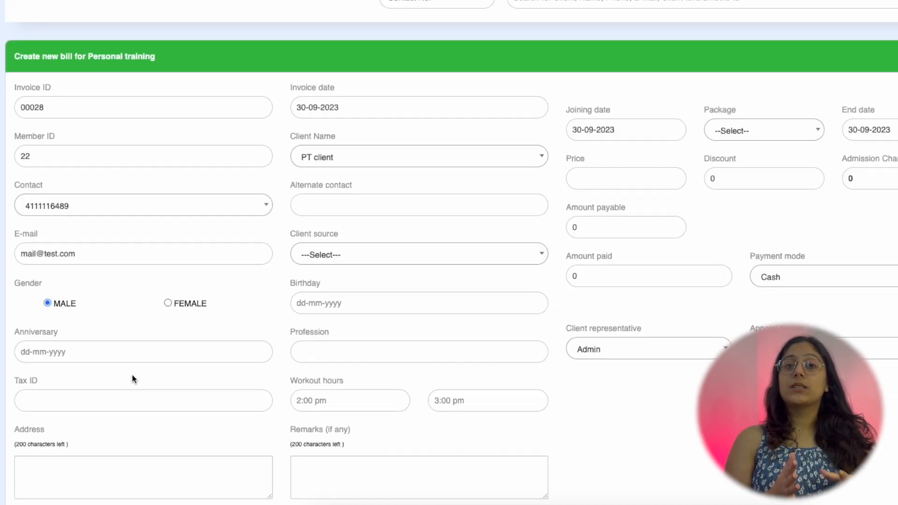
click(360, 305)
click(226, 349)
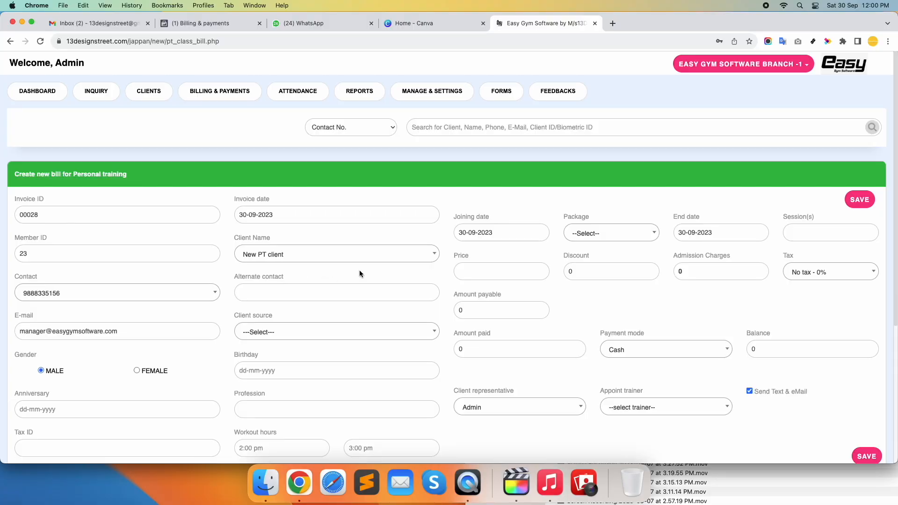
- Choose the 1 month package for the bill, keeping the joining and end dates
click(499, 231)
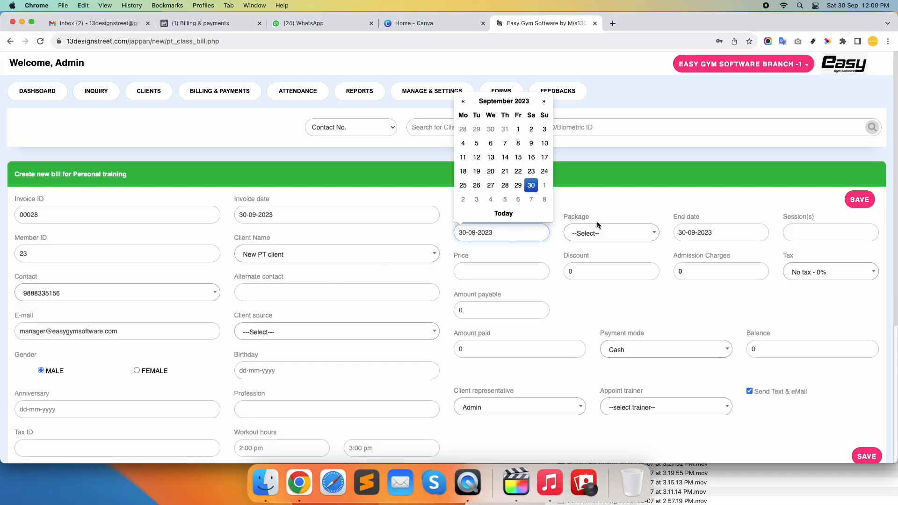
click(617, 209)
click(613, 233)
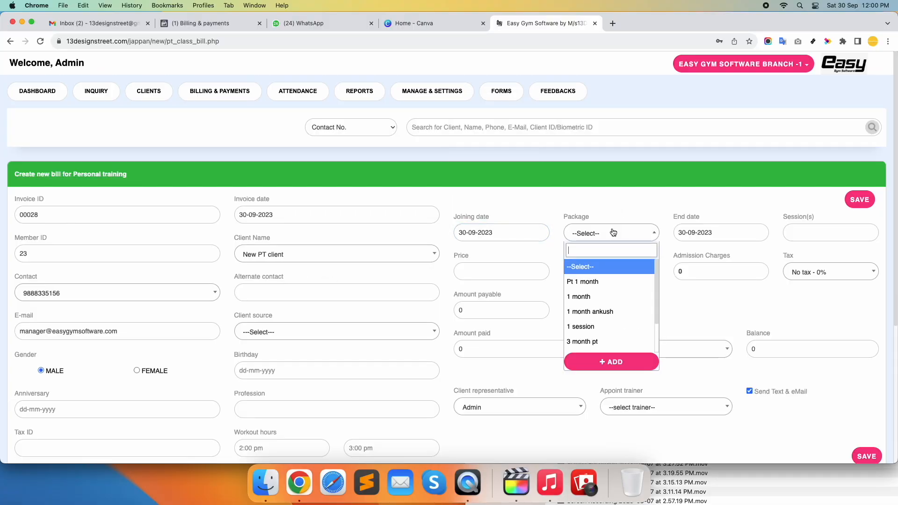
click(608, 297)
click(731, 236)
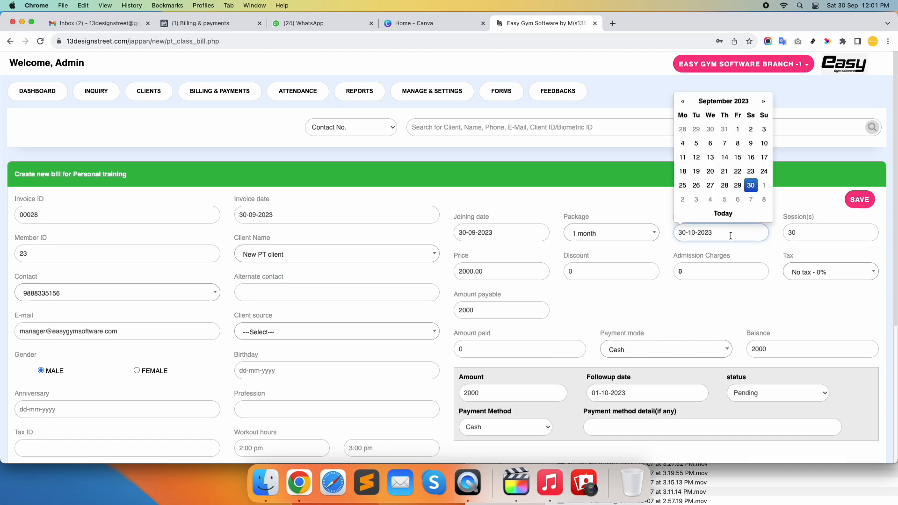
click(808, 233)
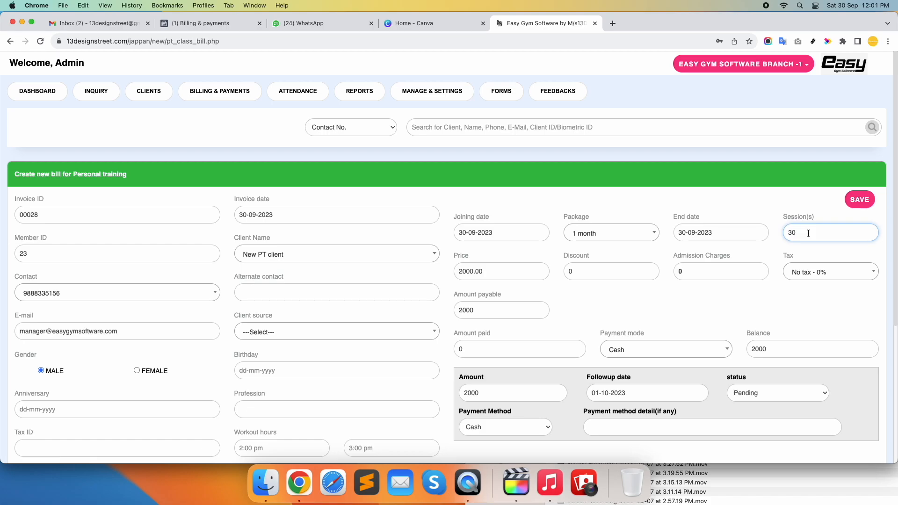
- Apply a 500 discount, No tax - 0%, and enter 500 as the amount paid
click(581, 272)
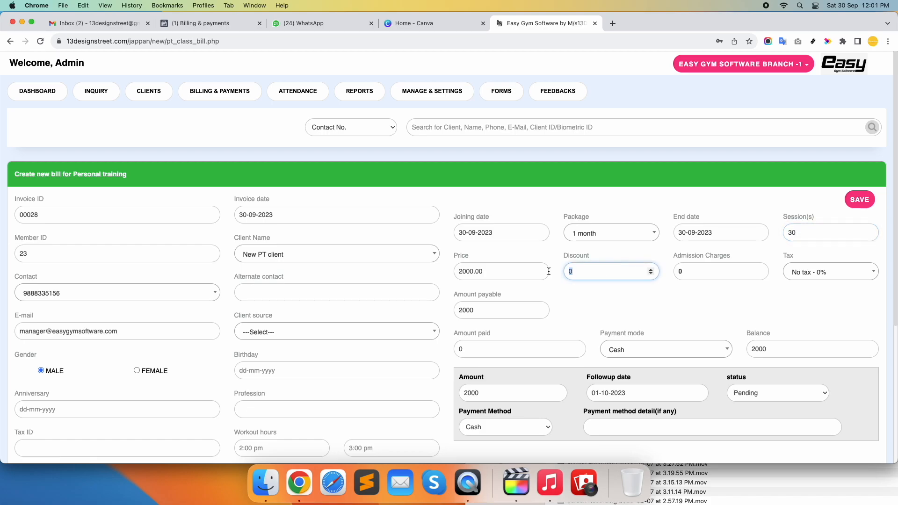
text(500)
click(828, 276)
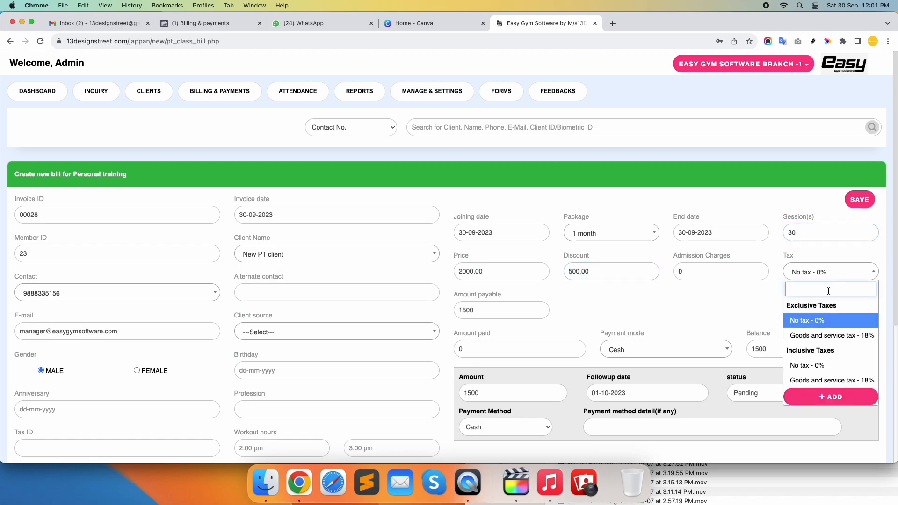
click(825, 365)
double_click(468, 349)
text(500)
- Appoint a trainer for the client and save the personal-training bill
click(619, 350)
scroll(793, 320, down, 3)
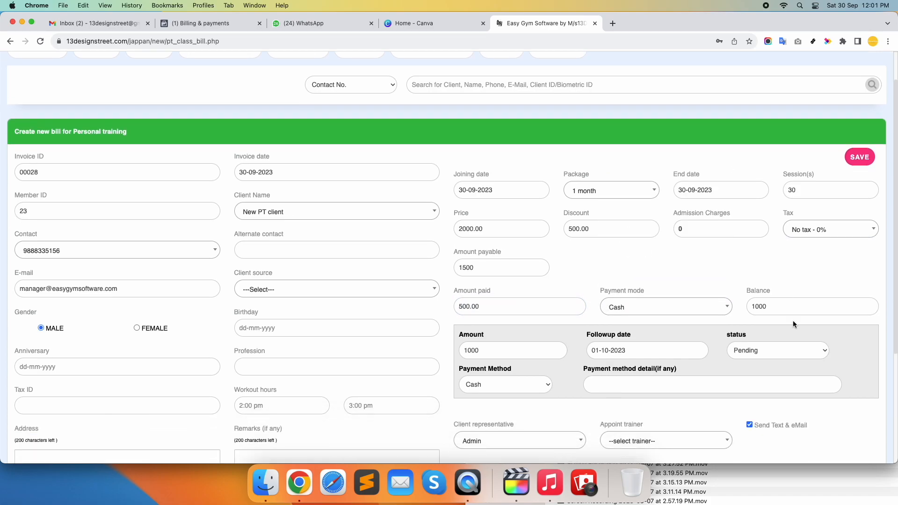
click(613, 333)
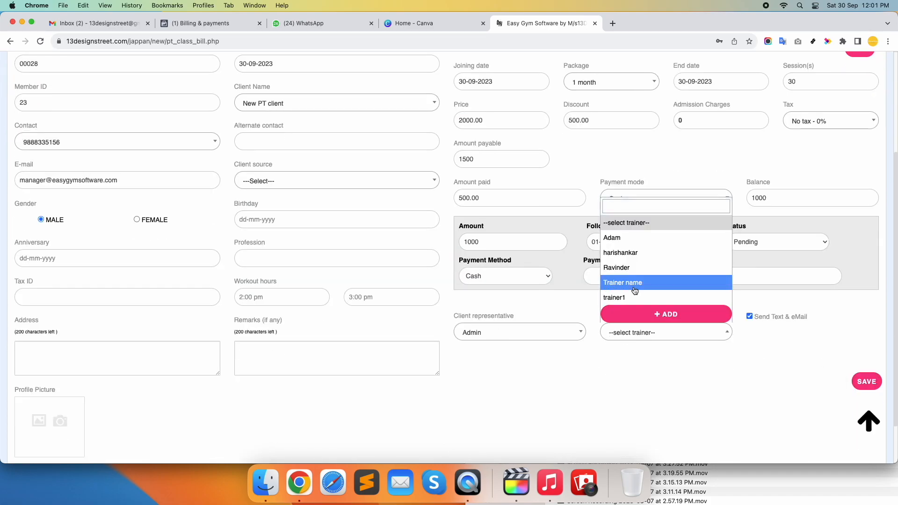
click(636, 239)
click(858, 380)
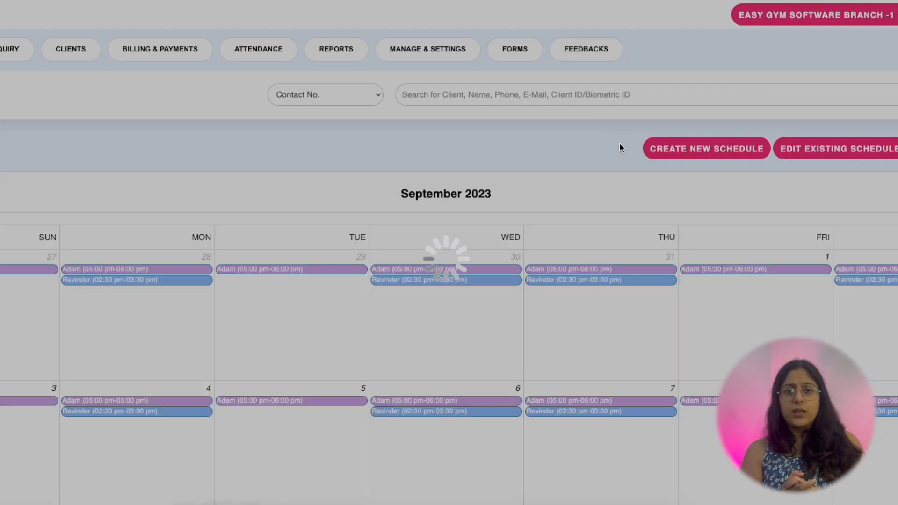
- Open Adam's 30 September PT booking and go to Edit Class Schedule
scroll(625, 170, down, 8)
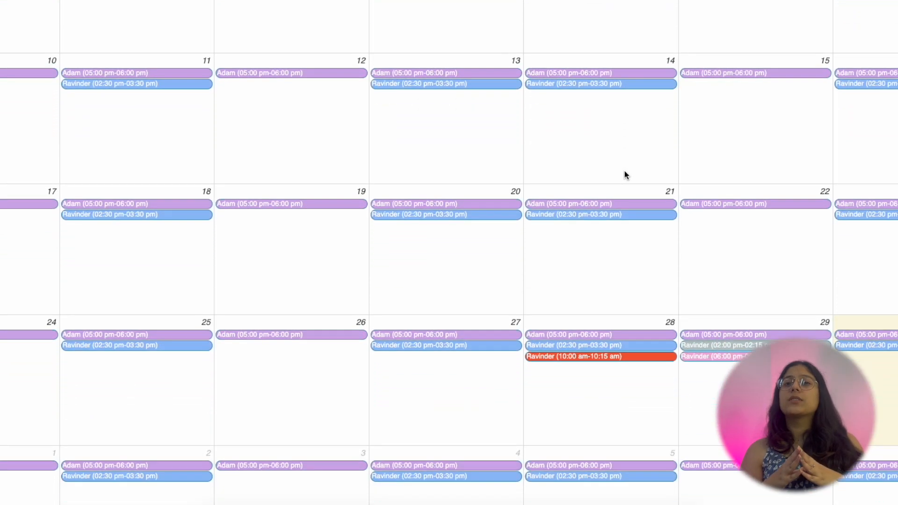
scroll(624, 171, up, 8)
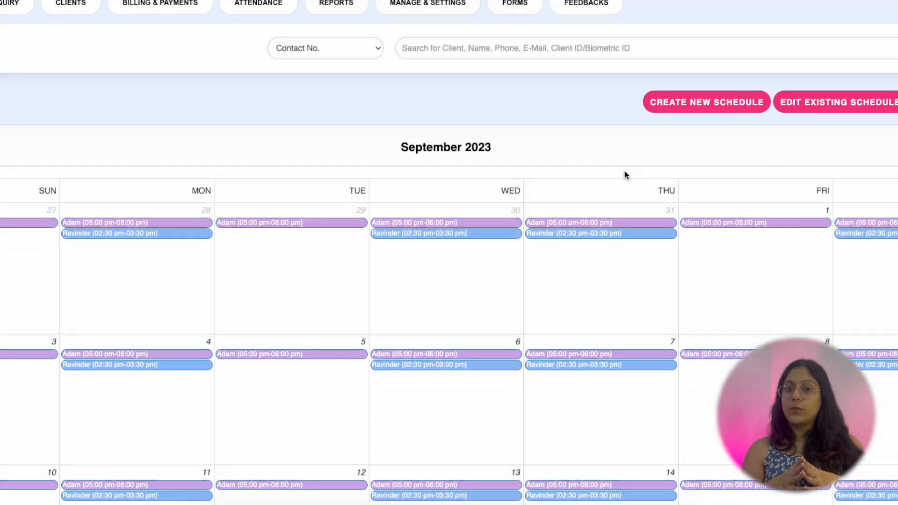
scroll(625, 173, down, 8)
scroll(624, 173, down, 2)
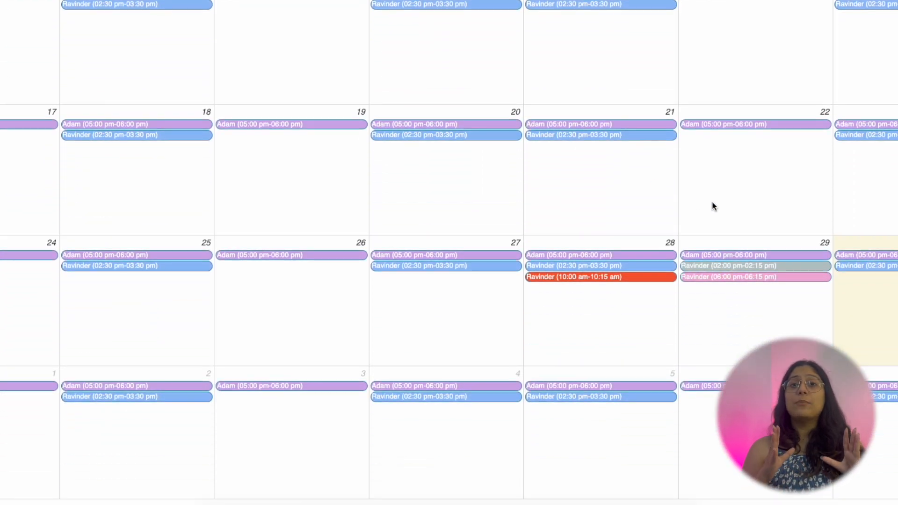
click(858, 255)
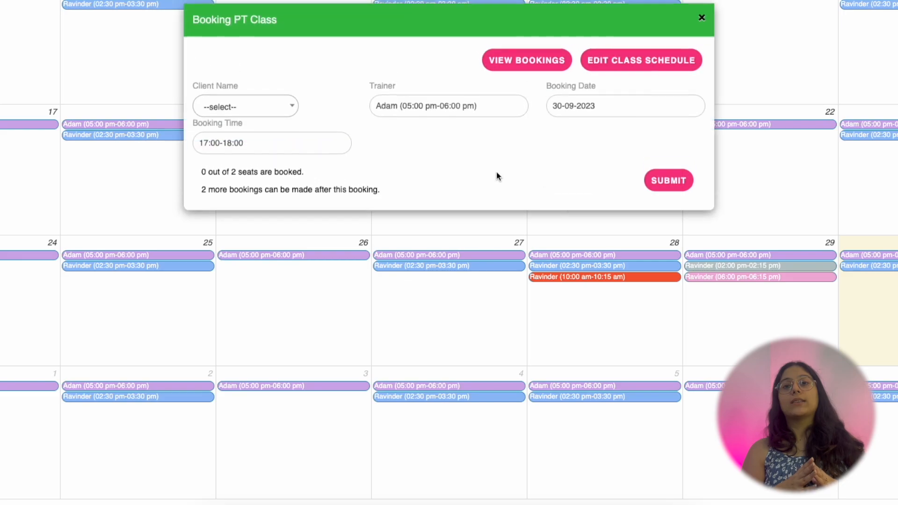
click(274, 110)
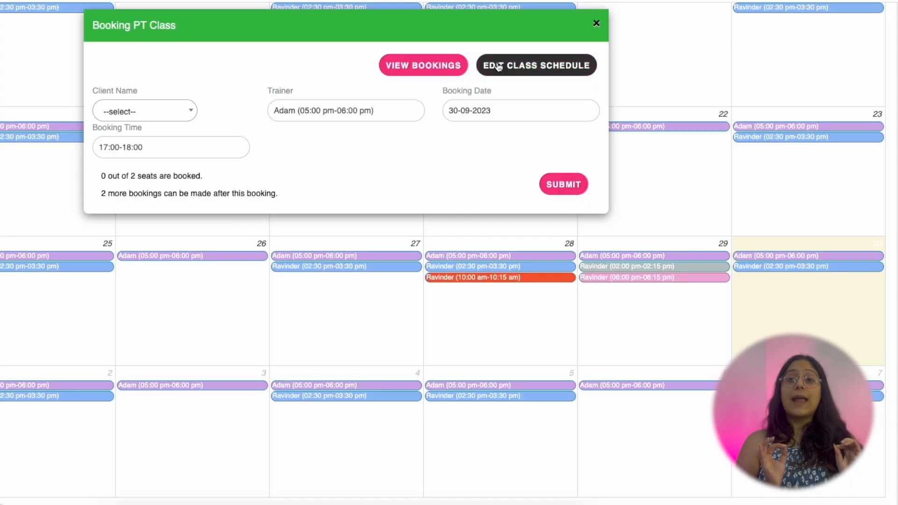
click(532, 68)
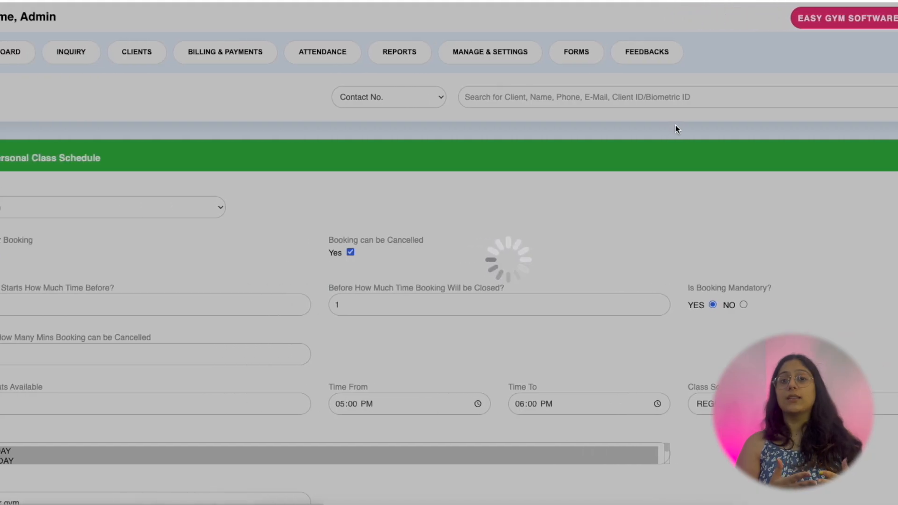
scroll(676, 125, down, 3)
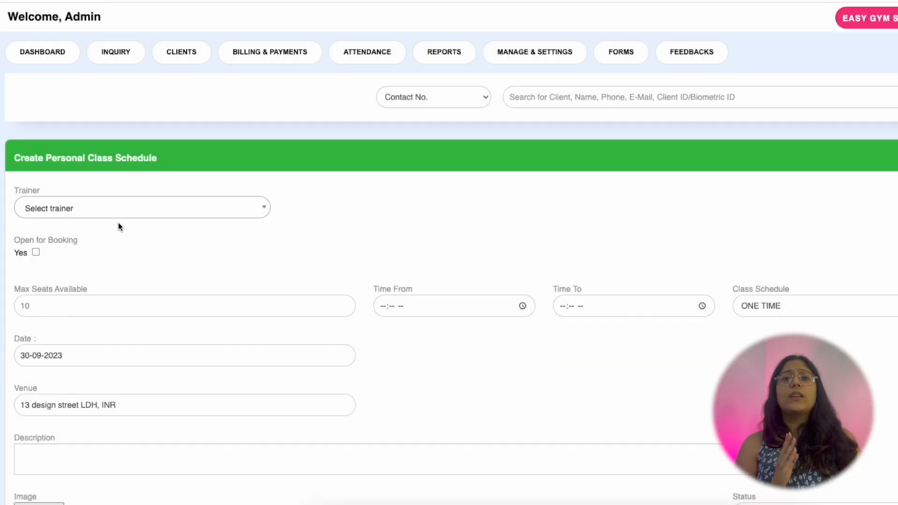
- Make Adam the schedule's trainer, with booking open and cancellation allowed
click(124, 217)
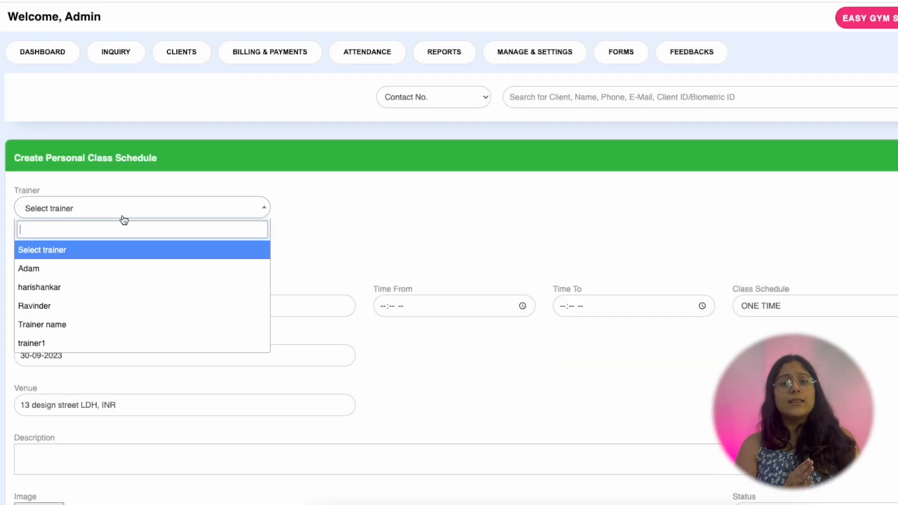
click(104, 269)
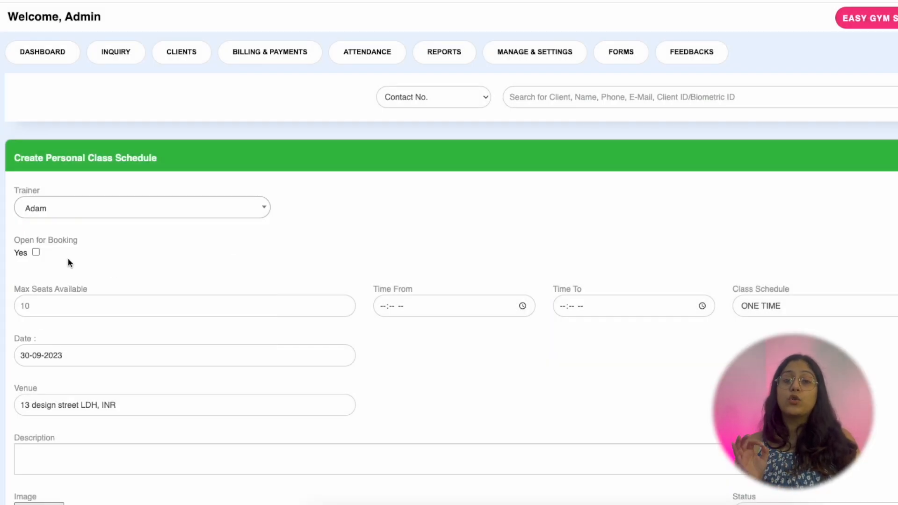
click(35, 252)
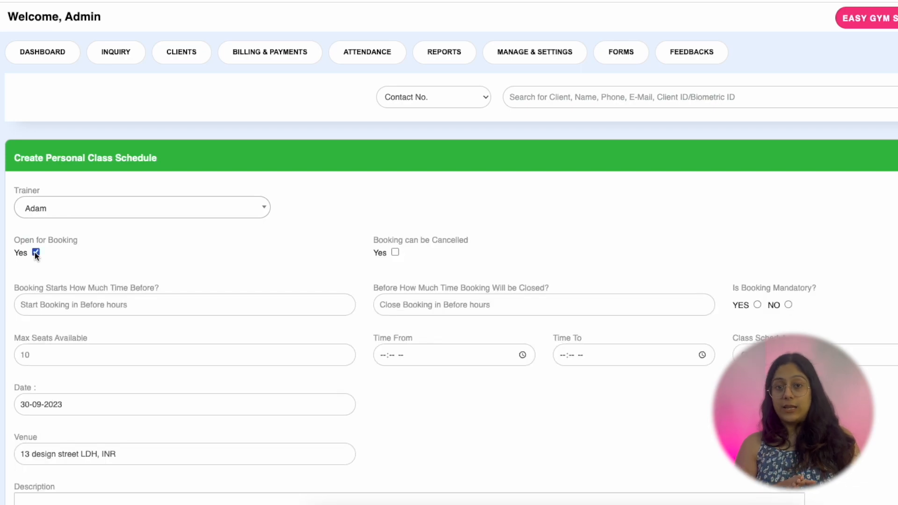
click(395, 252)
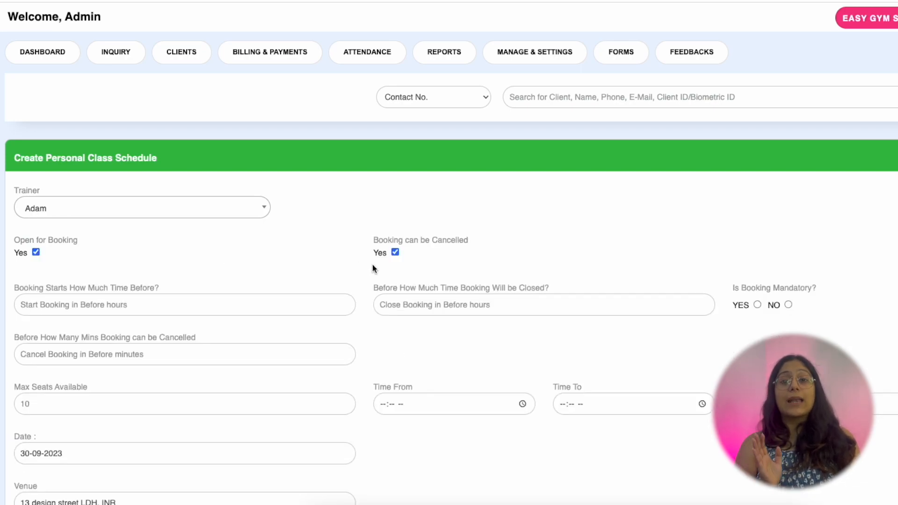
- Set booking to open 48 hours ahead and close 1 hour before
click(178, 309)
text(48)
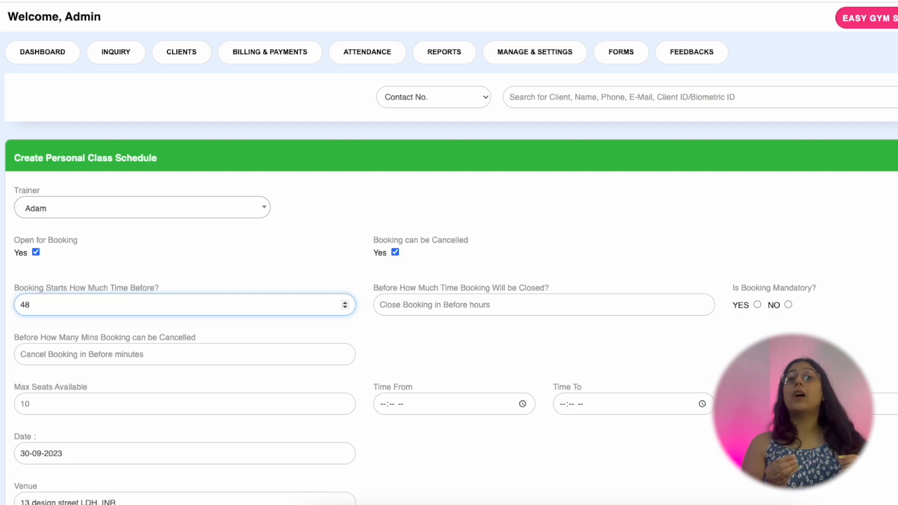
drag(373, 288, 539, 306)
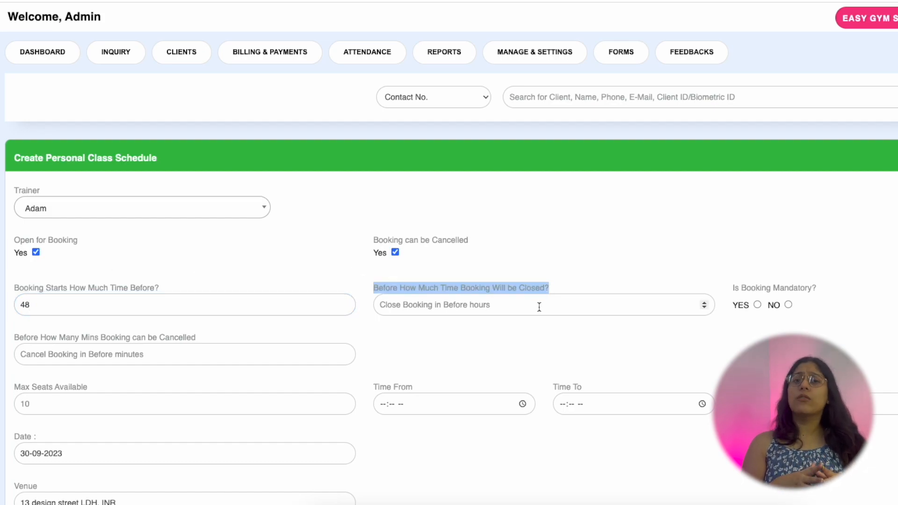
click(539, 306)
text(1)
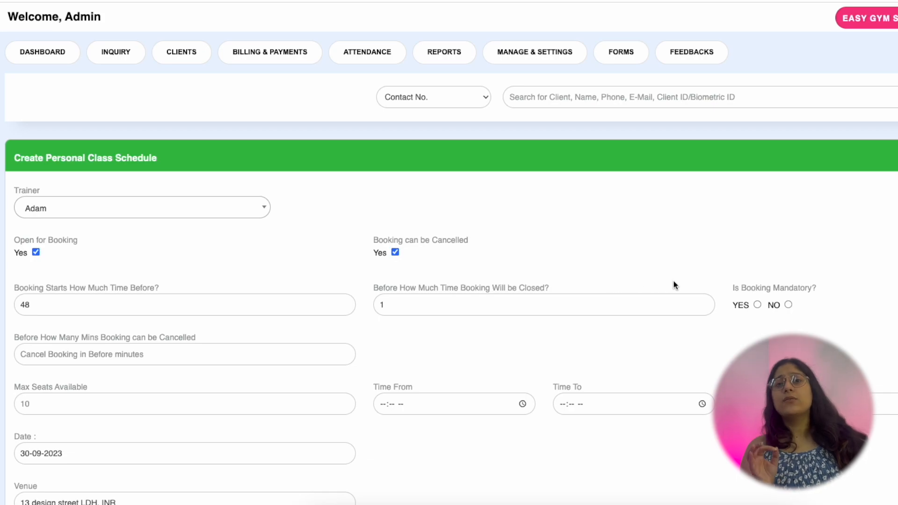
drag(735, 288, 801, 288)
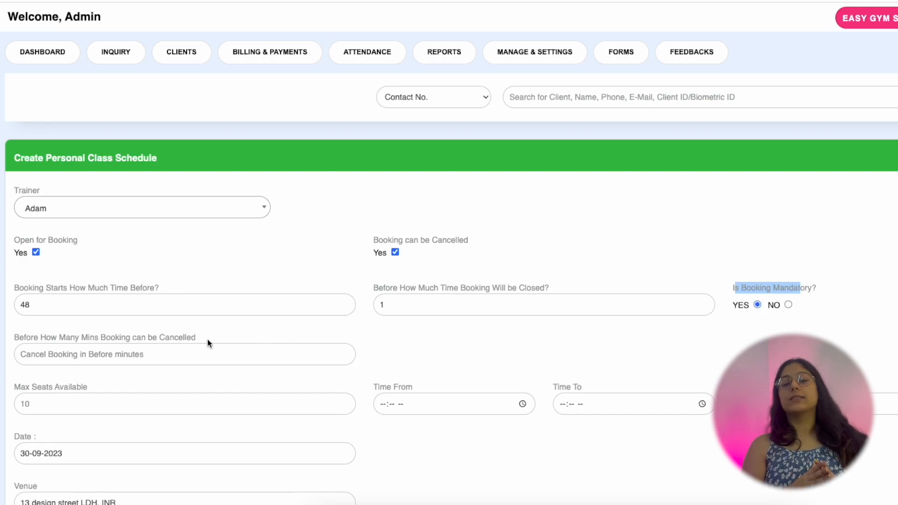
- Set the cancellation cutoff to 1 minute and maximum seats to 10
click(79, 401)
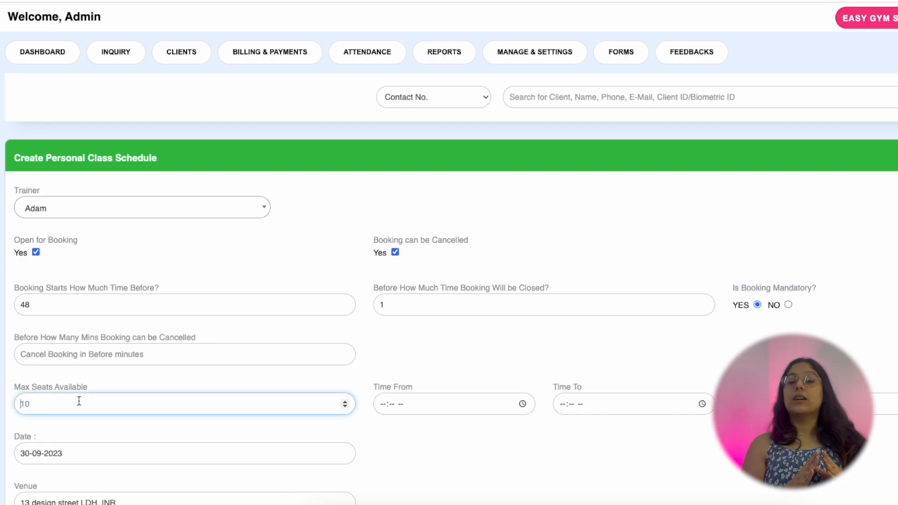
click(108, 354)
text(1)
click(98, 385)
drag(19, 388, 13, 391)
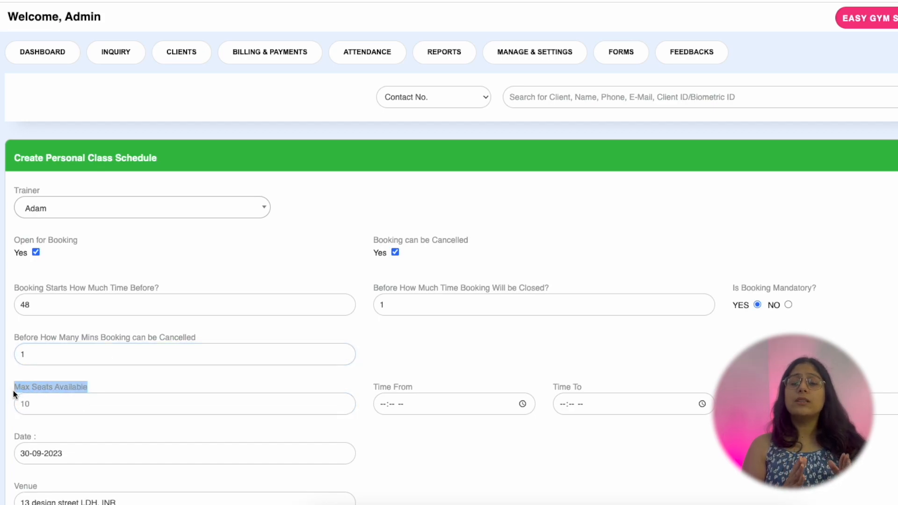
click(52, 396)
text(10)
scroll(383, 354, down, 2)
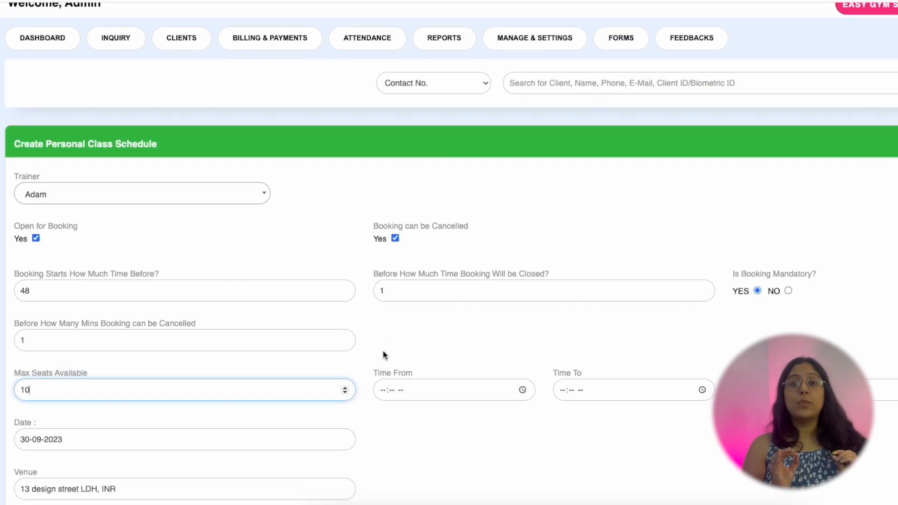
scroll(383, 354, down, 1)
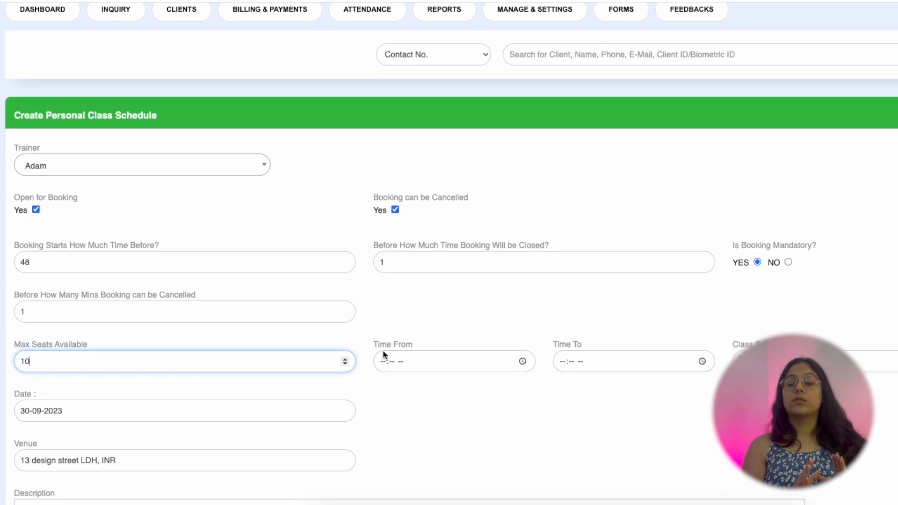
scroll(383, 354, down, 1)
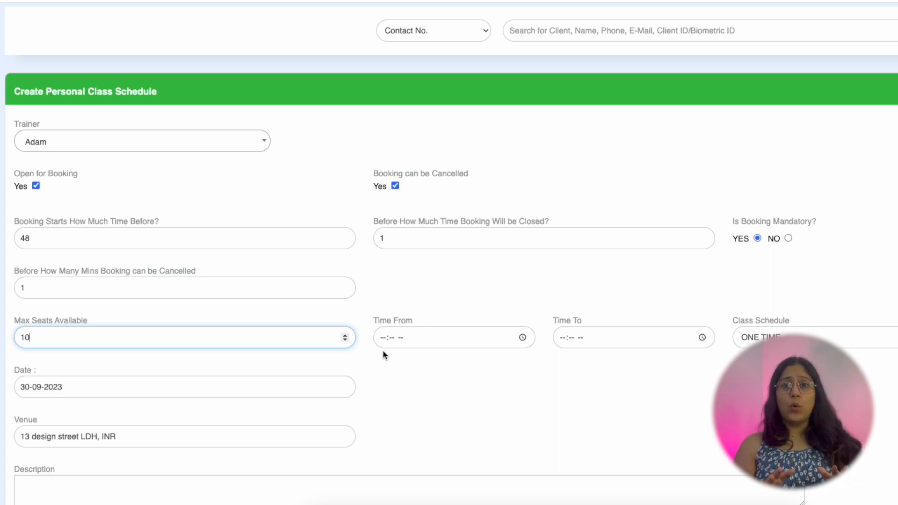
drag(195, 272, 13, 269)
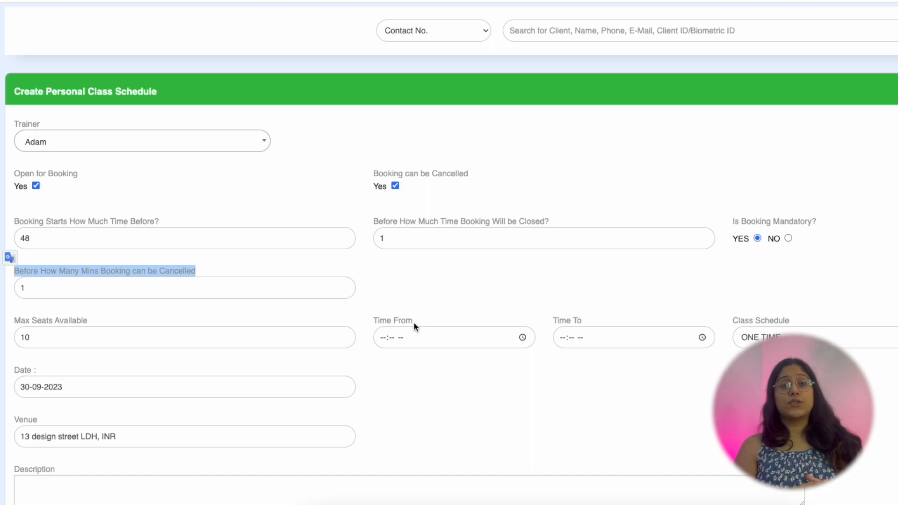
drag(414, 322, 383, 321)
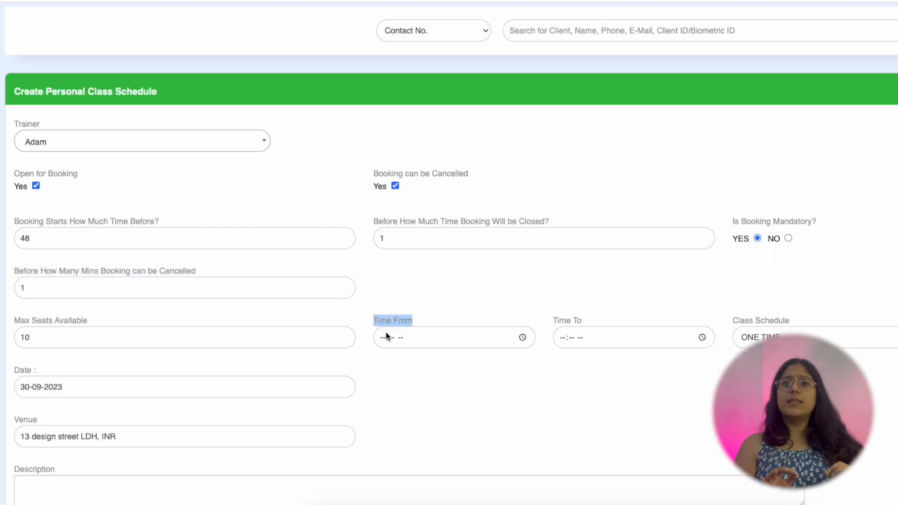
- Schedule the class from 09:00 PM to 10:00 PM as a ONE TIME session
click(379, 342)
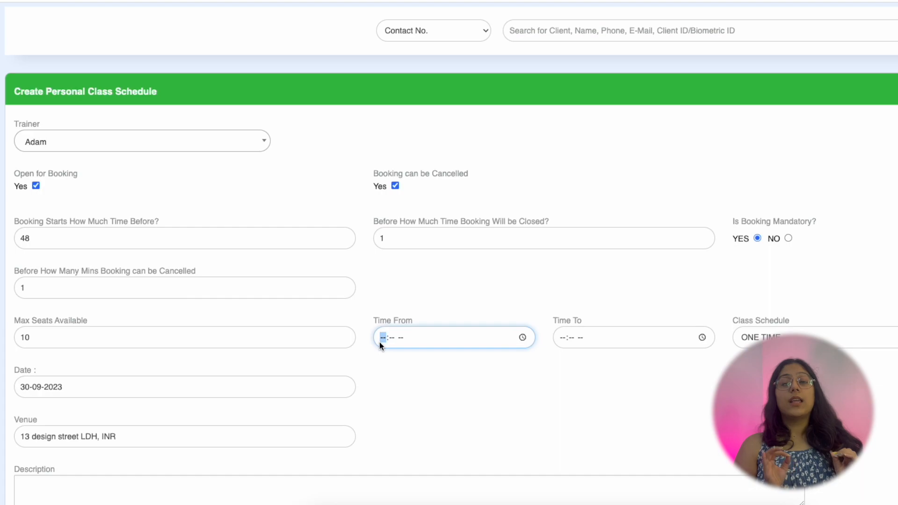
text(0900)
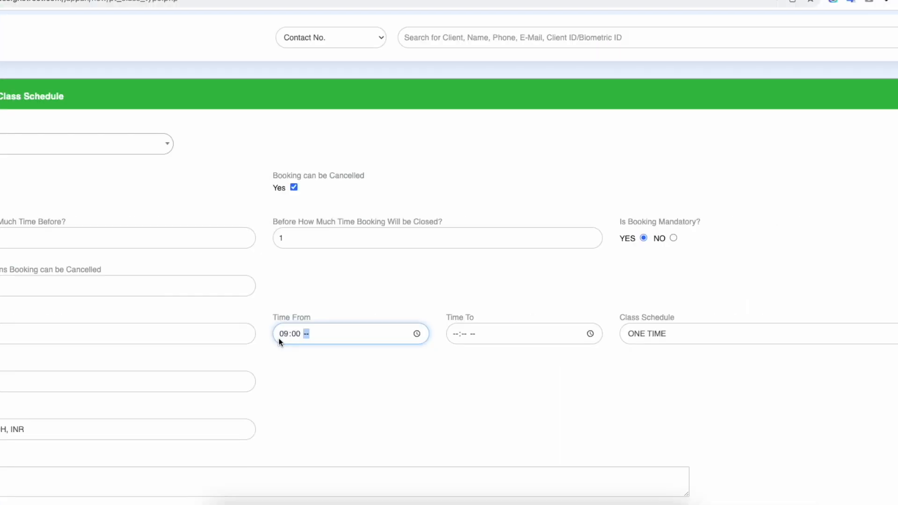
key(Tab)
text(1000p)
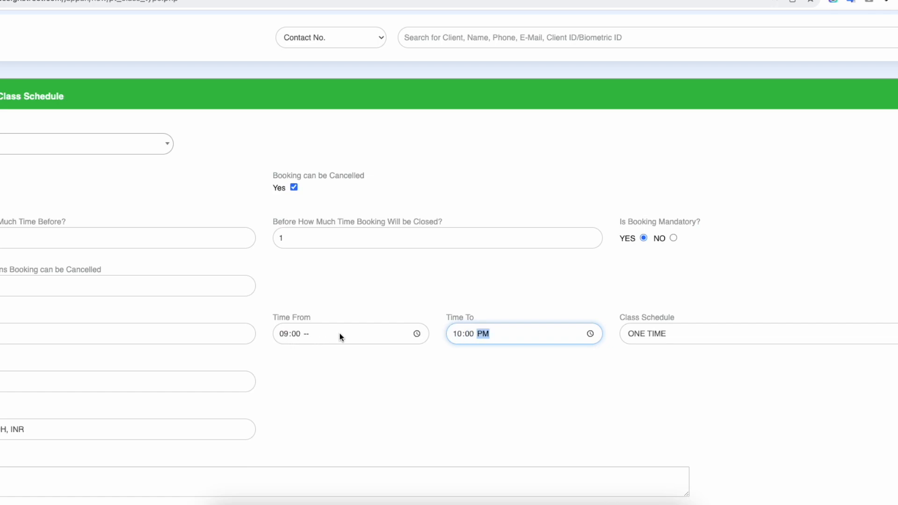
click(310, 335)
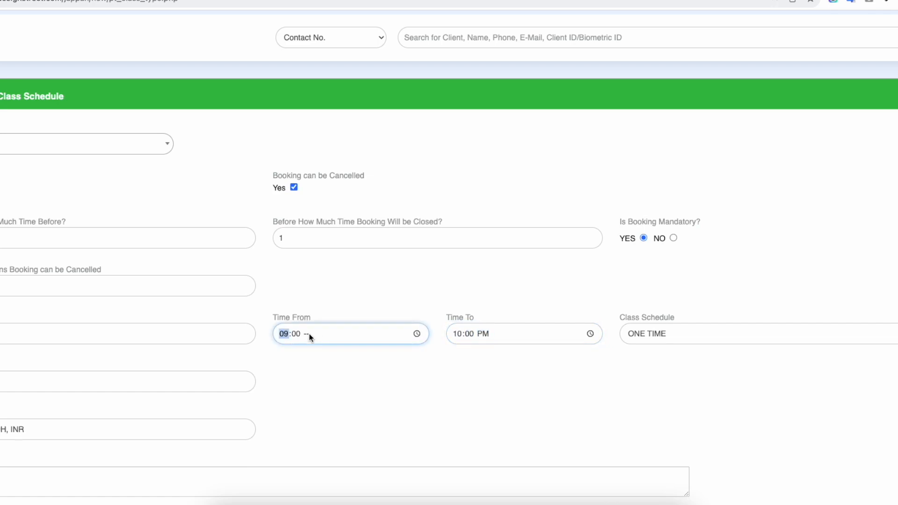
text(p)
click(735, 332)
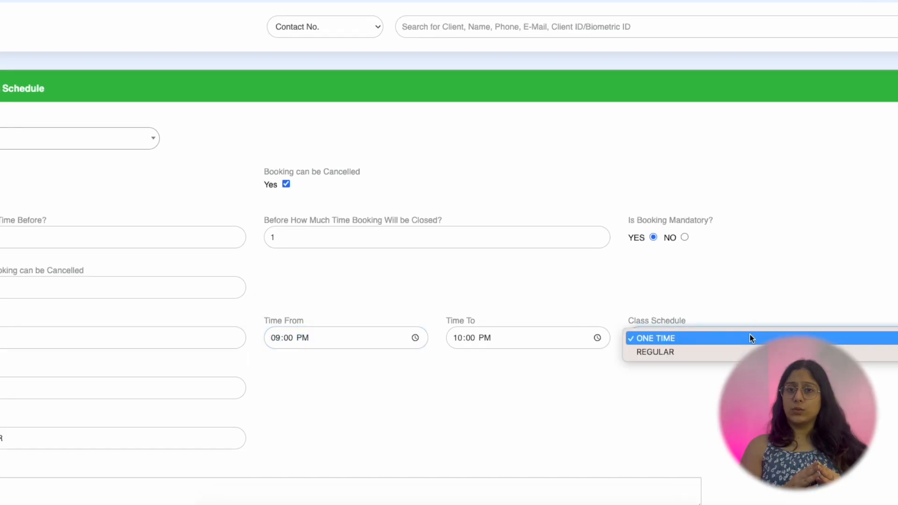
click(749, 338)
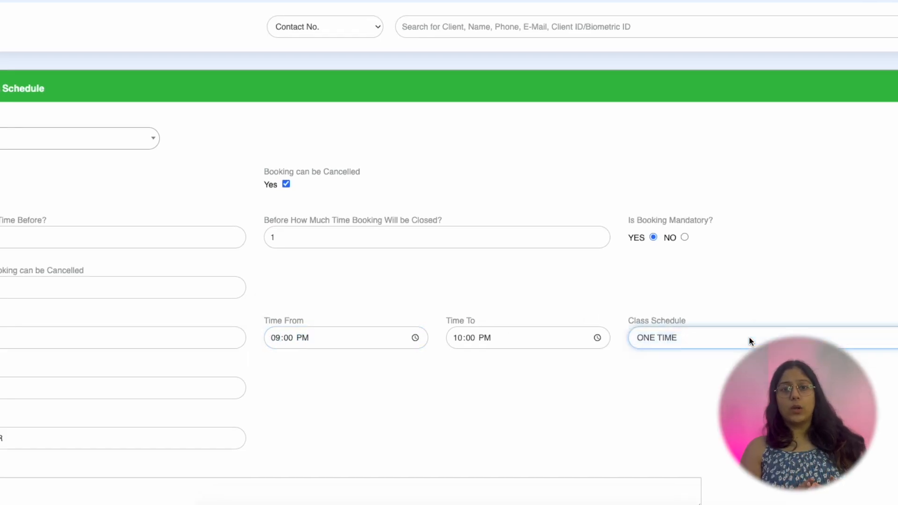
scroll(748, 336, down, 2)
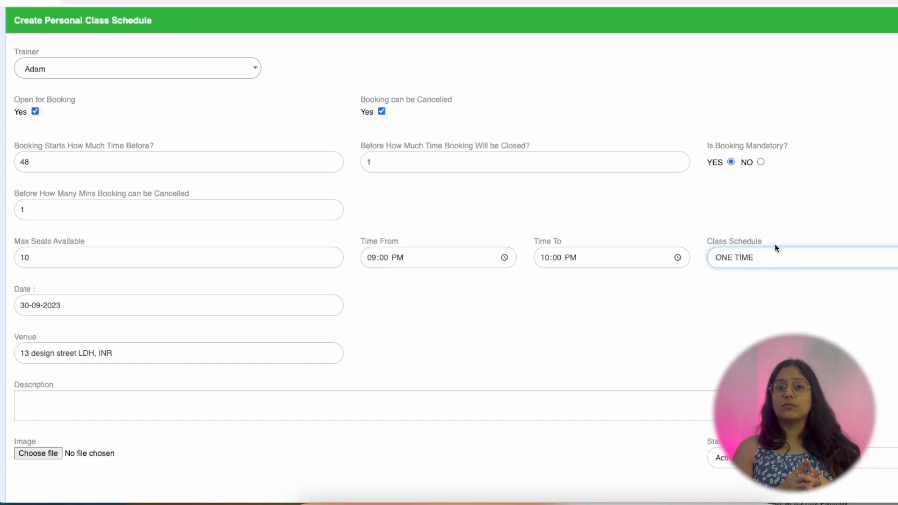
- Make the class schedule REGULAR on Monday, Tuesday and Wednesday
click(775, 248)
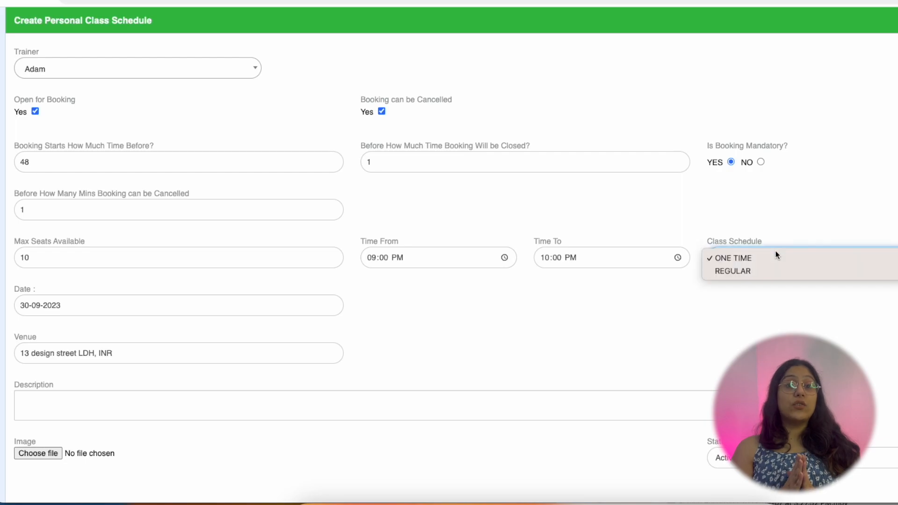
click(771, 271)
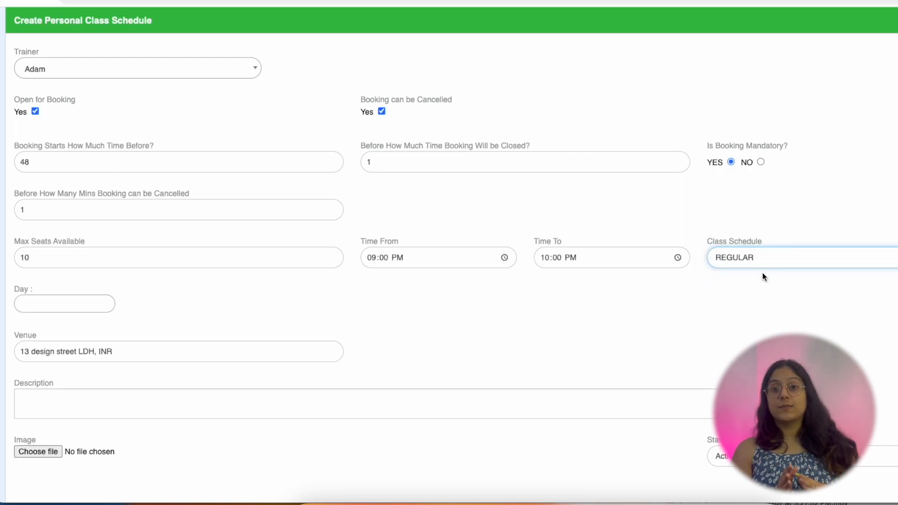
click(24, 307)
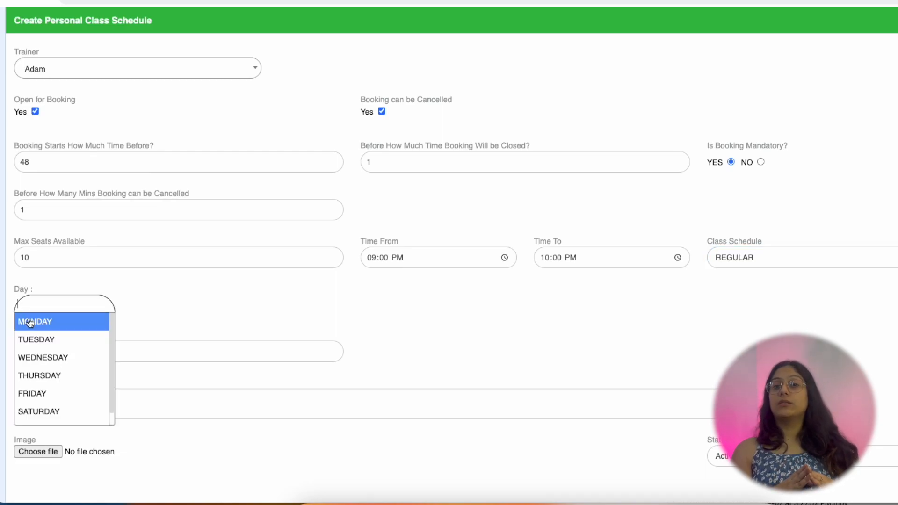
click(30, 322)
click(72, 303)
click(66, 350)
click(131, 304)
click(92, 364)
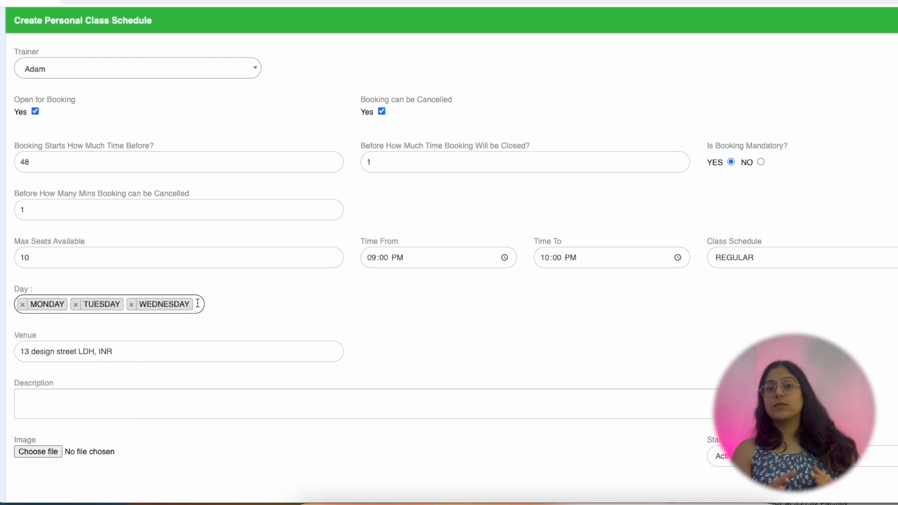
- Replace the venue with 'Test' and add a test description
drag(90, 340, 13, 340)
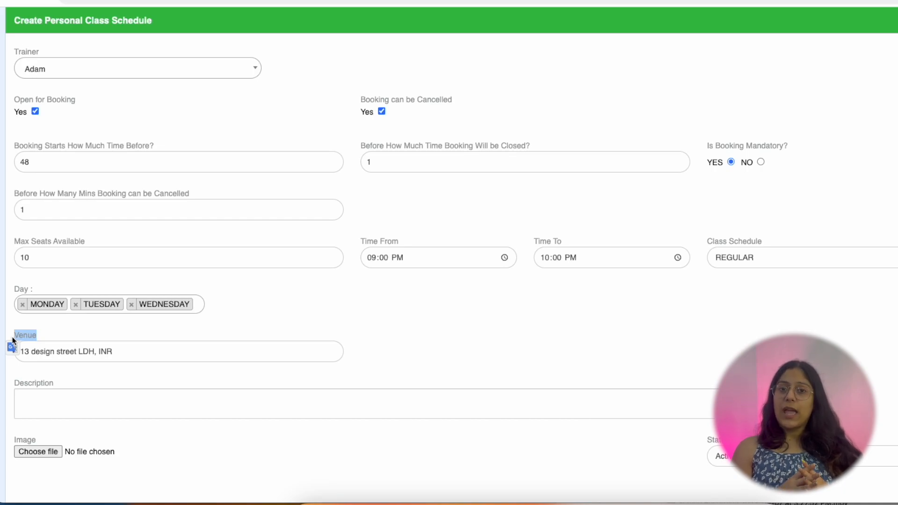
drag(117, 352, 5, 354)
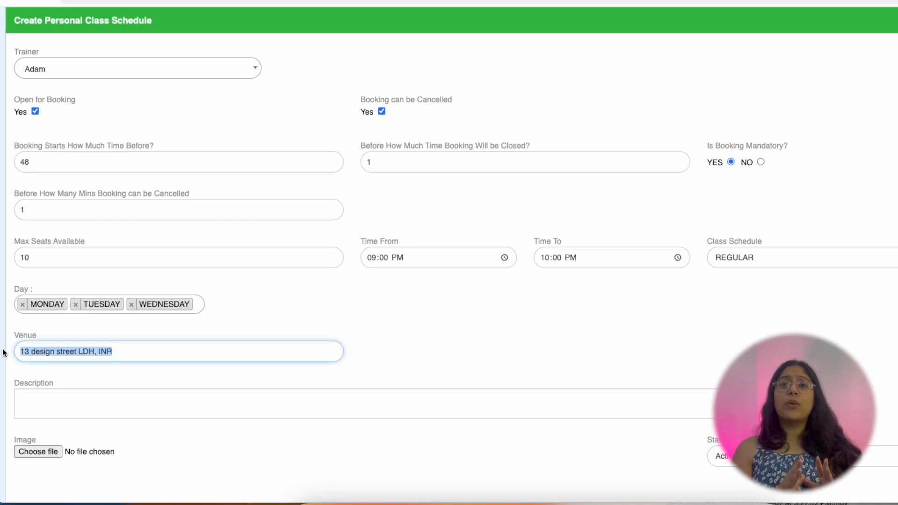
text(Test)
key(Tab)
text(test descri[ption)
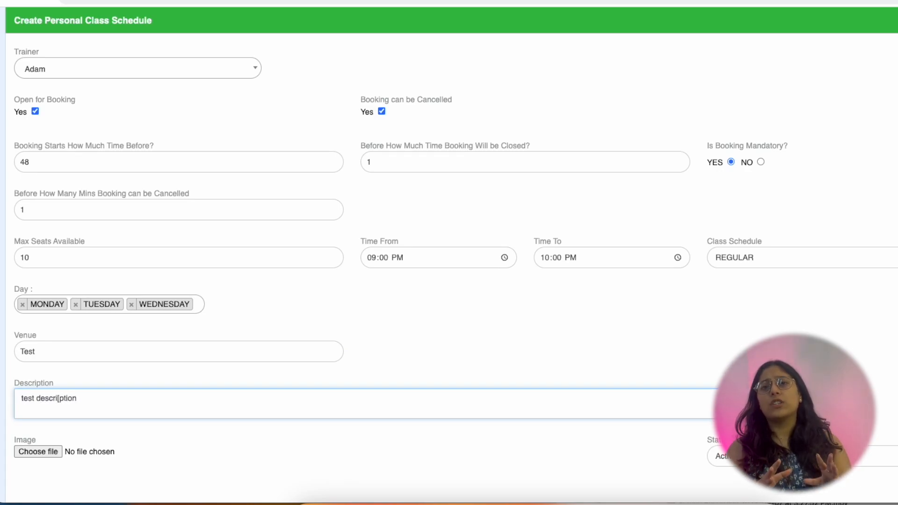
scroll(71, 390, down, 2)
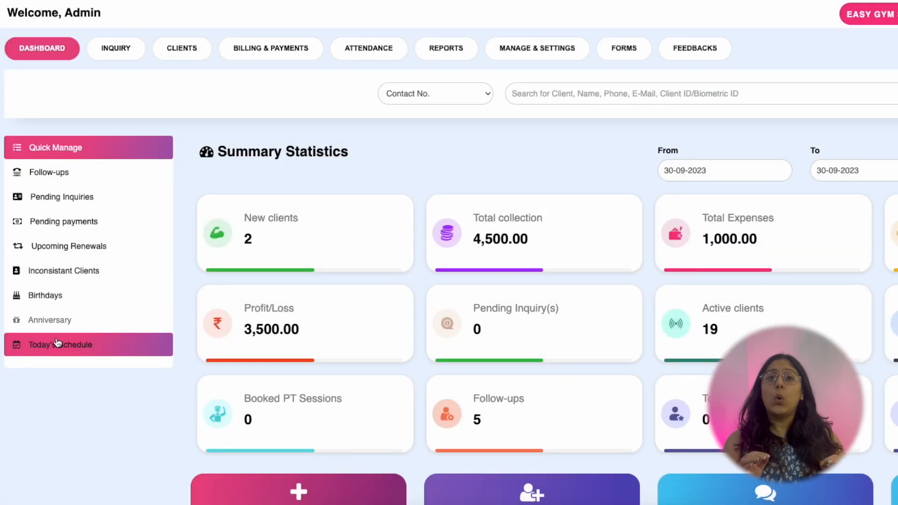
- Open the 5:00–6:00 Personal Training session from Today's Schedule for booking
click(60, 345)
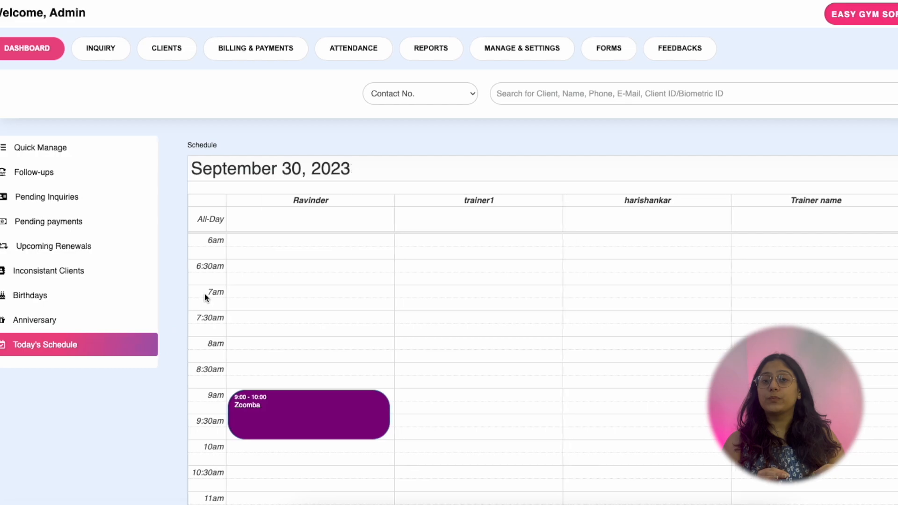
scroll(662, 183, down, 5)
scroll(555, 186, down, 5)
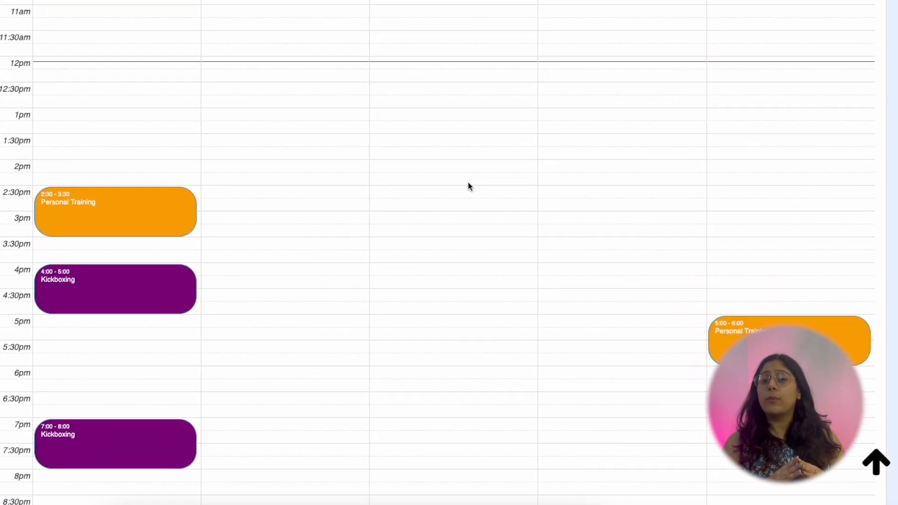
scroll(469, 186, down, 3)
click(732, 276)
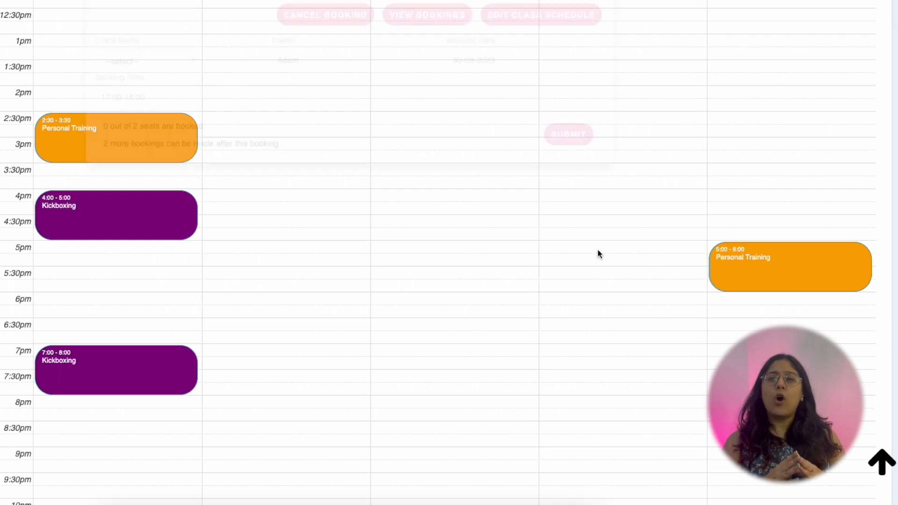
drag(99, 180, 283, 195)
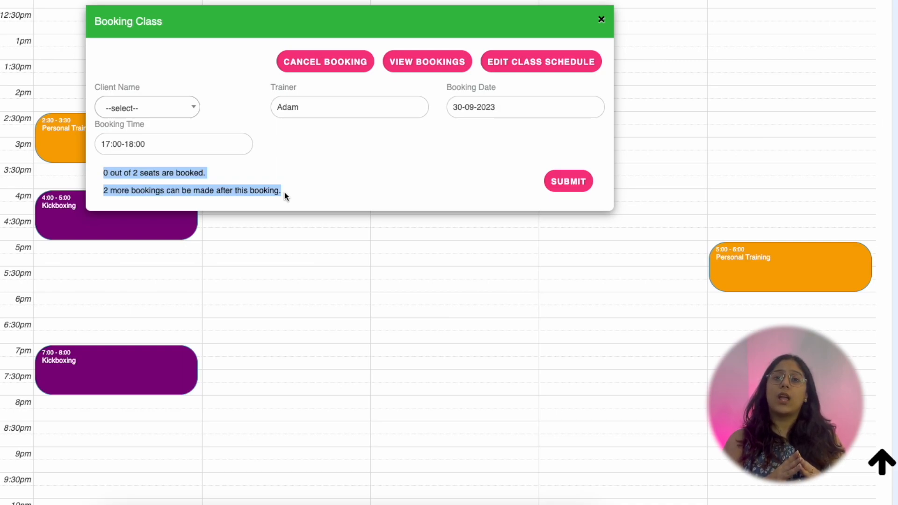
- Book New PT client into the session and confirm the booking
click(182, 112)
click(161, 228)
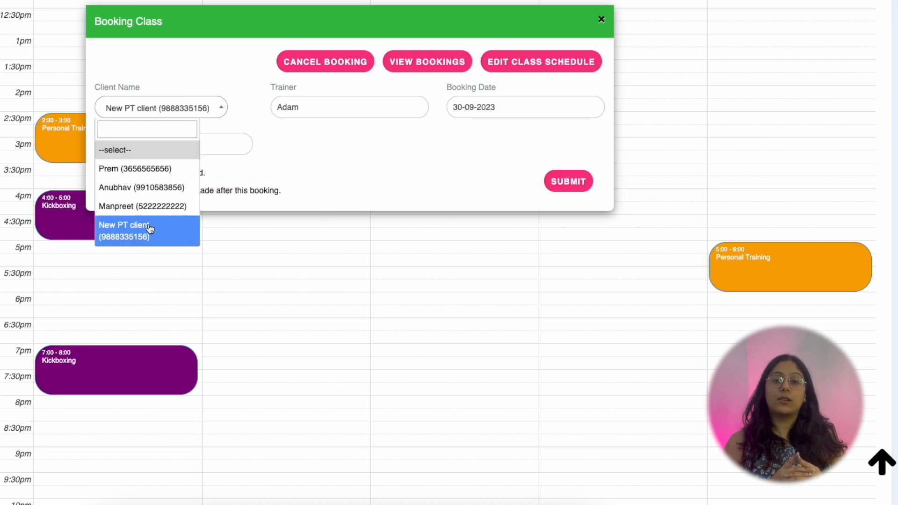
click(151, 206)
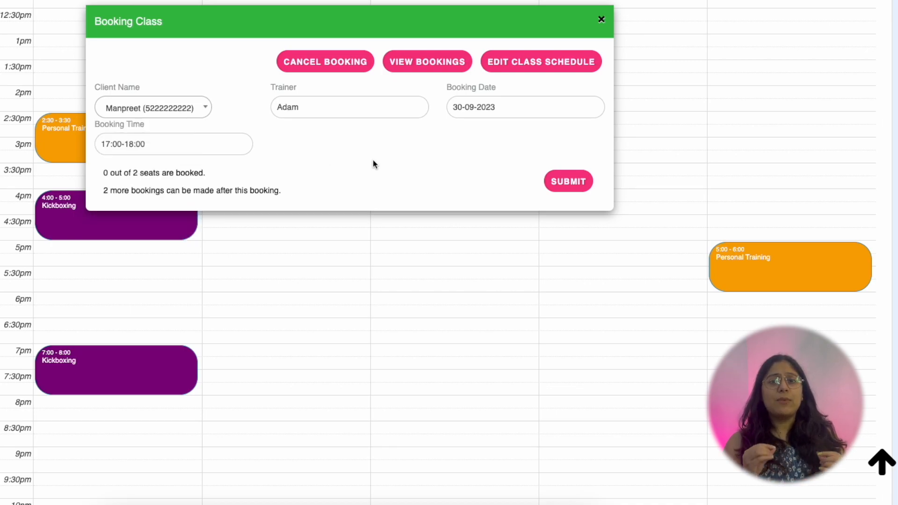
click(164, 107)
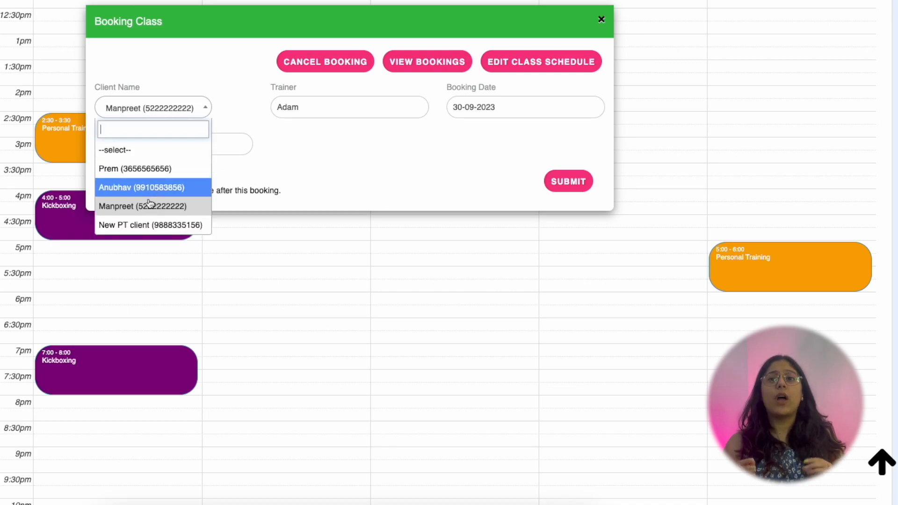
click(154, 224)
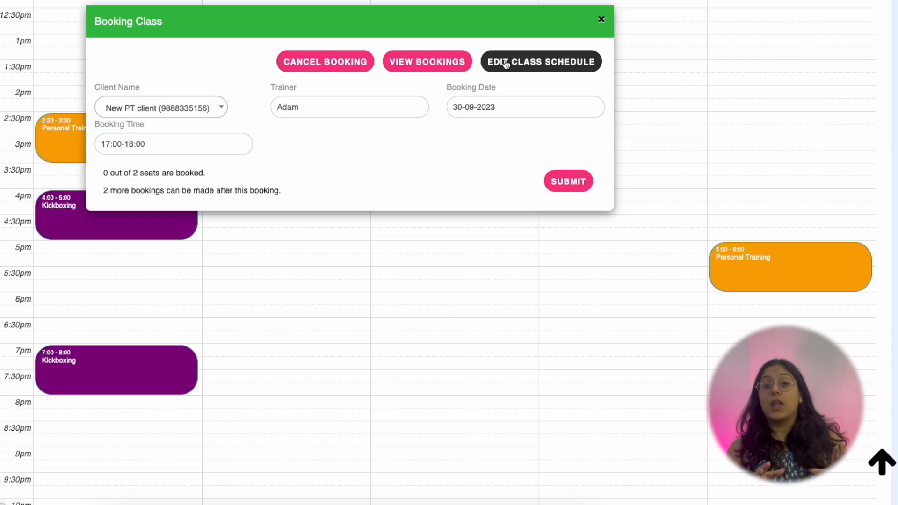
click(557, 180)
click(452, 59)
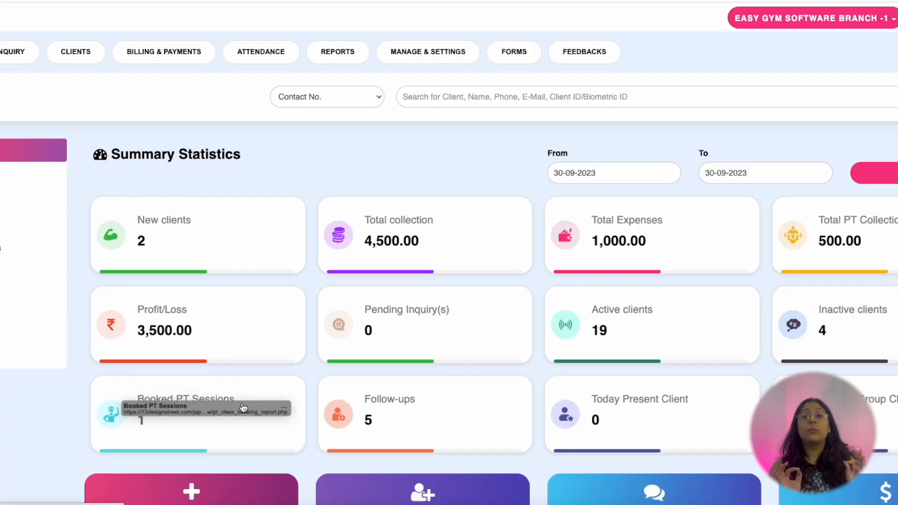
- Check the booked PT sessions, then open the New PT client's profile from the list
click(224, 405)
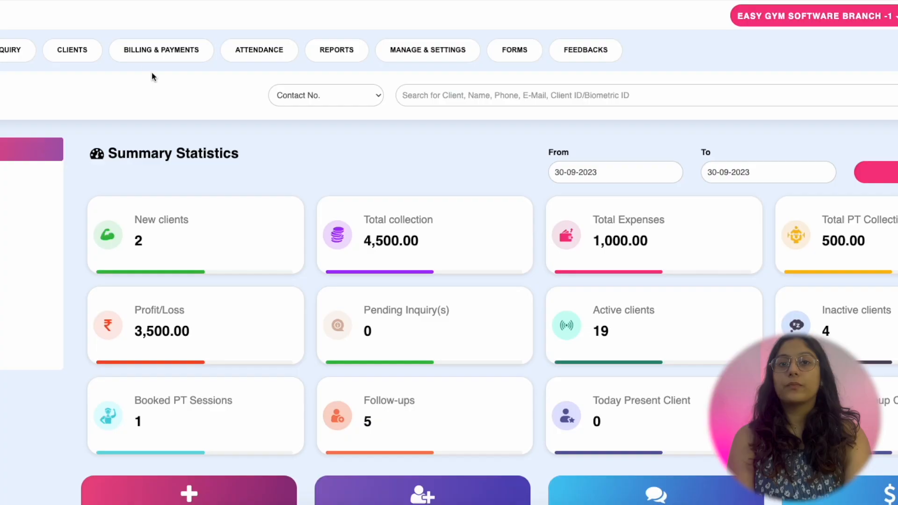
click(69, 59)
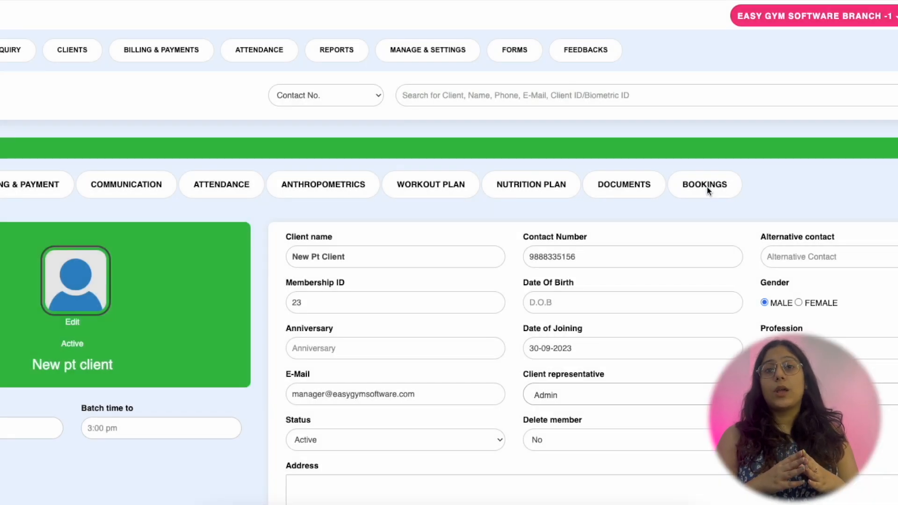
- Review the client's booking history for the 1-month Personal Training package with Adam, then close it
click(706, 186)
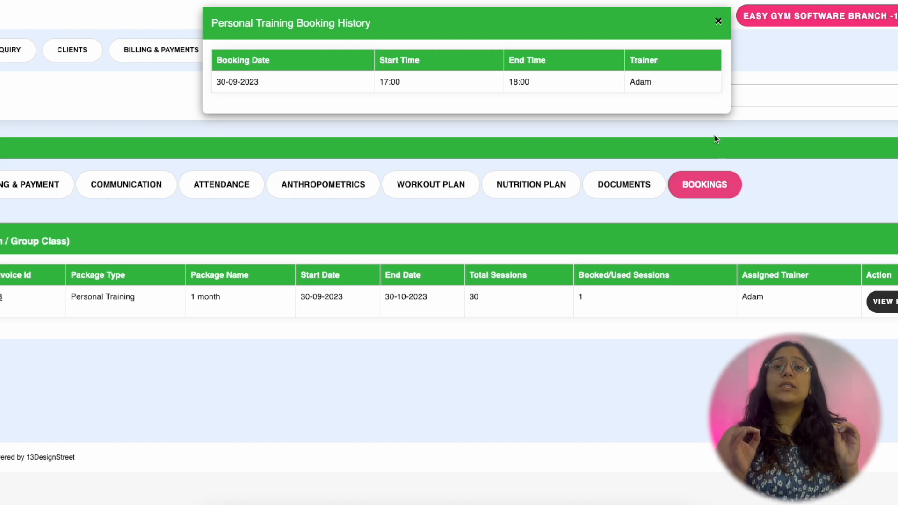
click(718, 21)
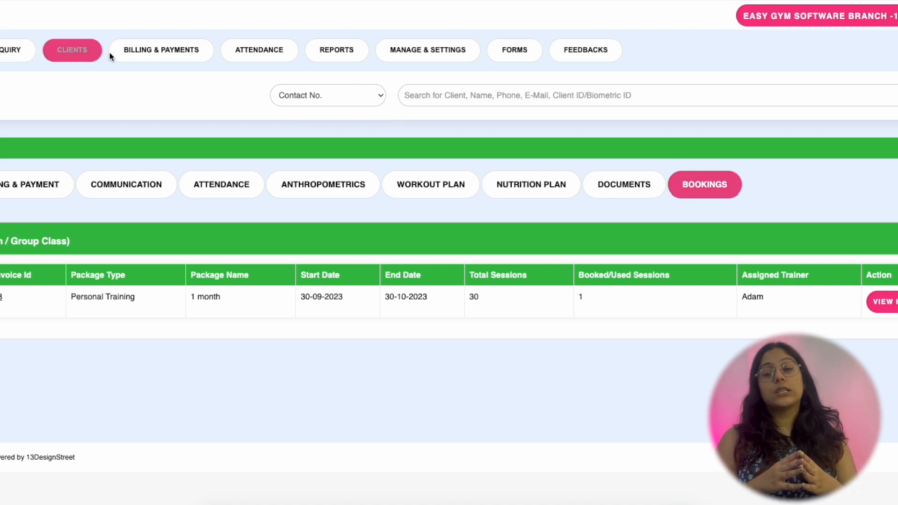
- Open the Session report for 1–30 September 2023 and scroll down to the sessions table
mouse_move(329, 56)
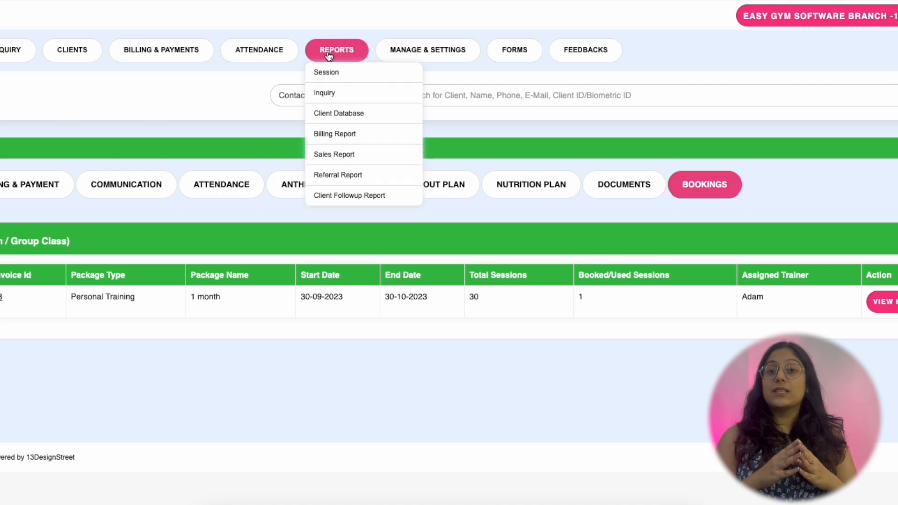
click(365, 87)
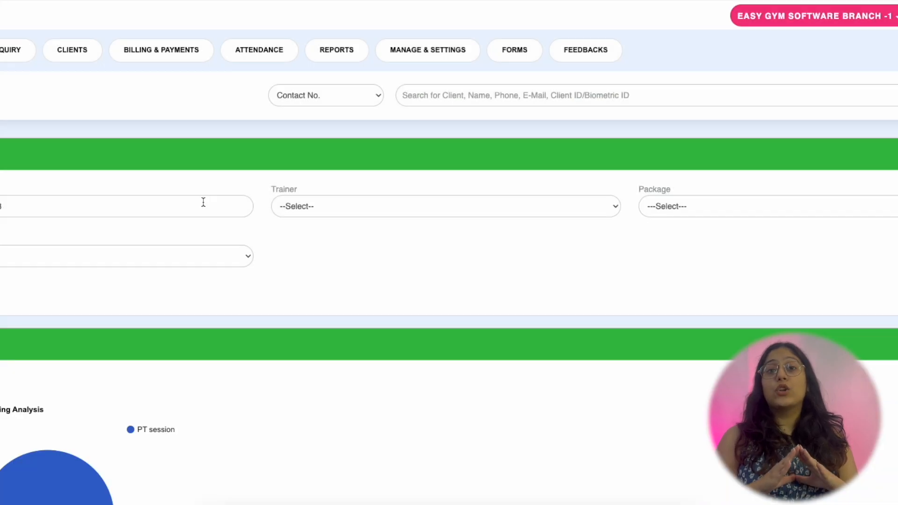
click(202, 200)
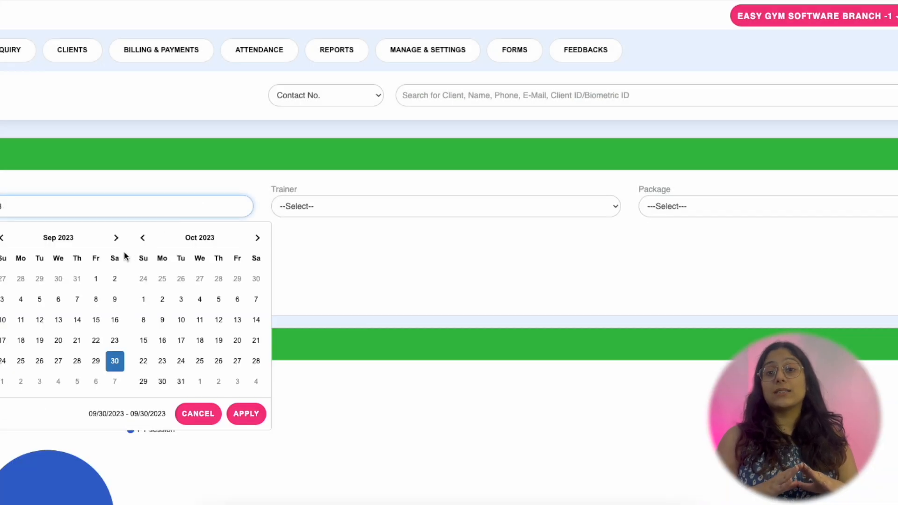
click(96, 279)
click(114, 360)
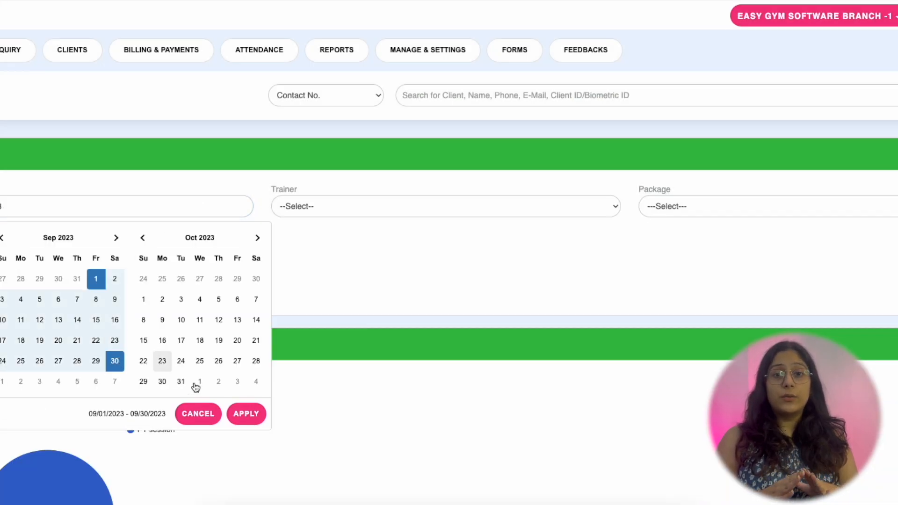
click(246, 412)
scroll(672, 225, down, 10)
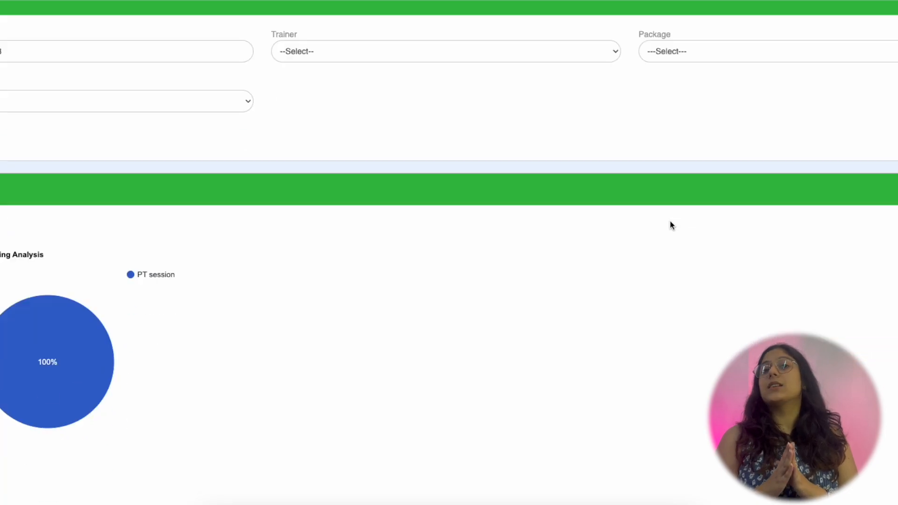